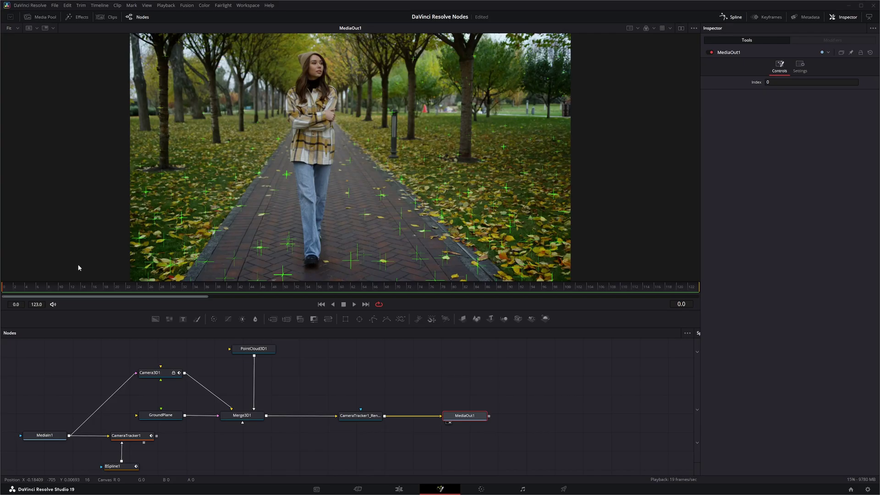
Step: Scrub through the clip's frames, then show CameraTracker1's Export settings
{"action": "left_click_drag", "start_coordinate": [16, 289], "coordinate": [1, 303]}
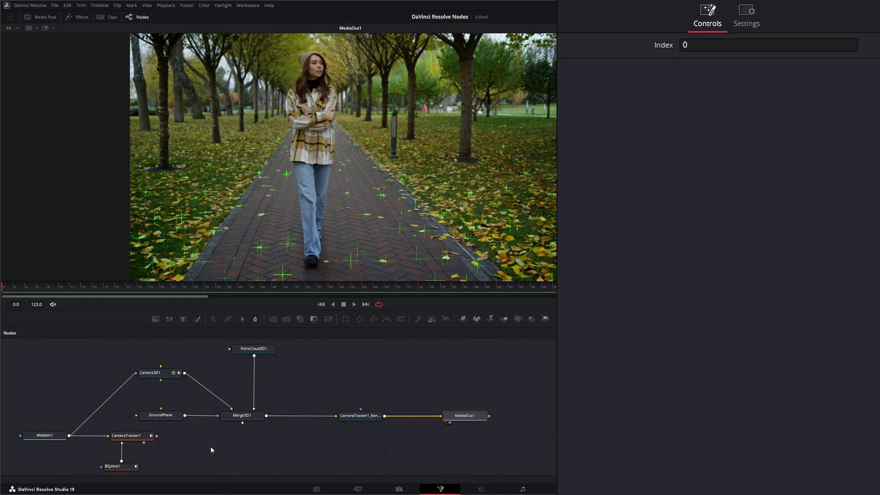
{"action": "left_click", "coordinate": [134, 439]}
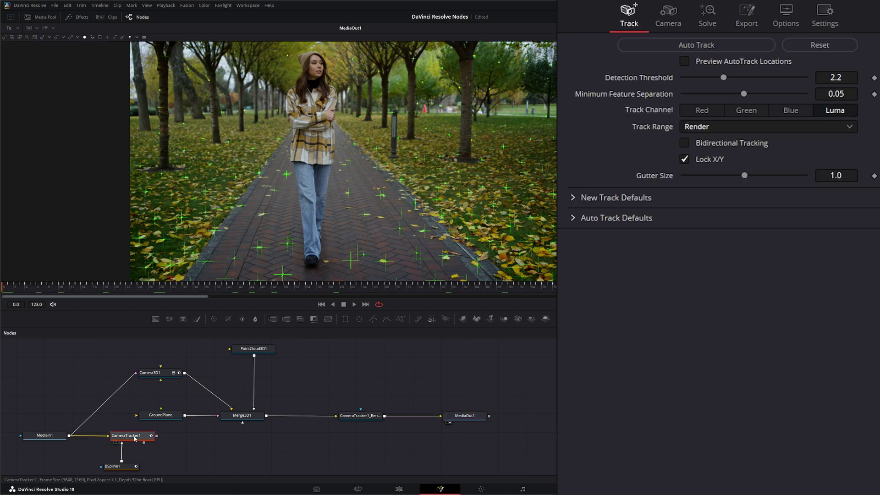
{"action": "left_click", "coordinate": [750, 11]}
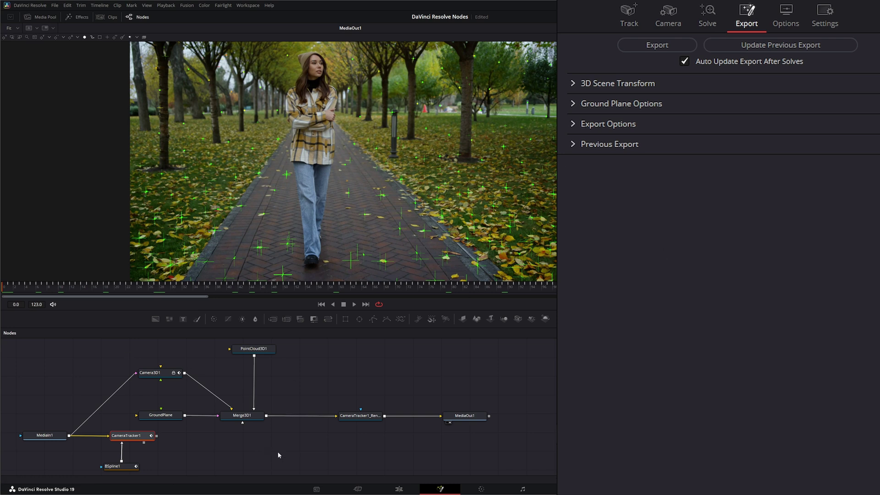
Step: Select PointCloud3D1 and keep its points in Cross style after trying dots
{"action": "left_click", "coordinate": [251, 350]}
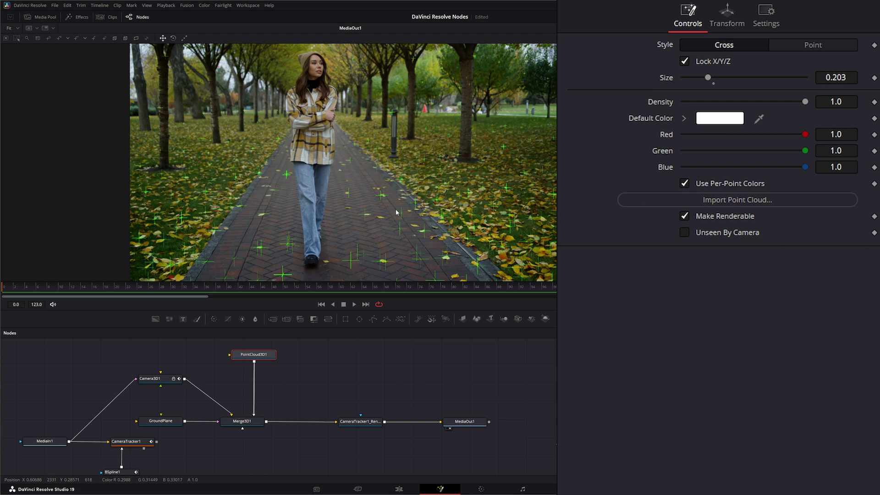
{"action": "left_click", "coordinate": [815, 43]}
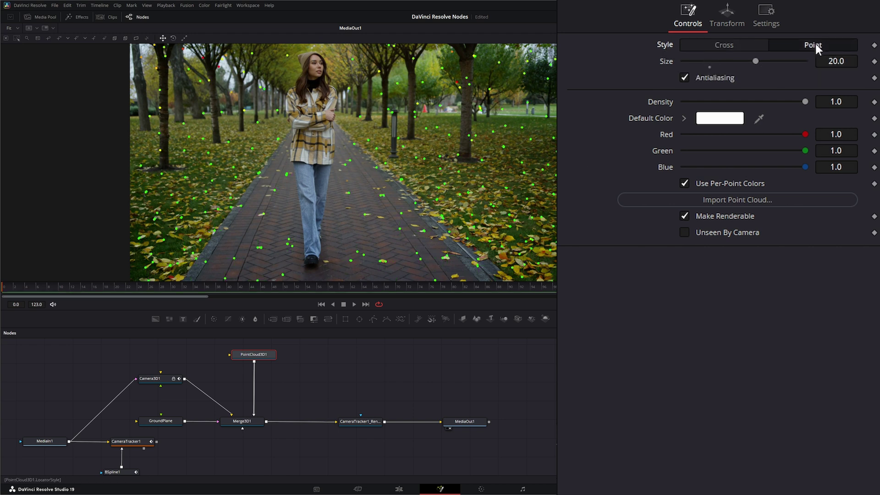
{"action": "left_click", "coordinate": [733, 42]}
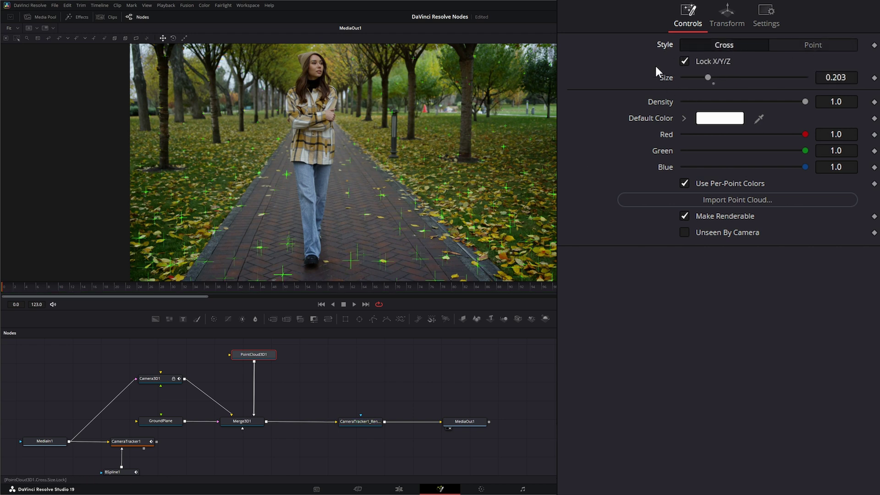
Step: Set the cross Size to 1.0 and the point Density to 0.615
{"action": "mouse_move", "coordinate": [708, 77]}
{"action": "left_mouse_down"}
{"action": "mouse_move", "coordinate": [741, 77]}
{"action": "mouse_move", "coordinate": [706, 77]}
{"action": "left_mouse_up"}
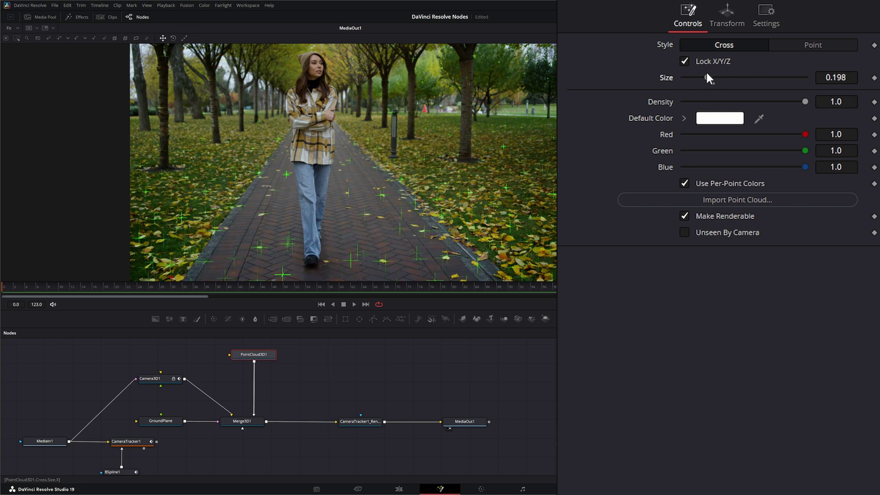
{"action": "left_click", "coordinate": [684, 61]}
{"action": "mouse_move", "coordinate": [706, 77]}
{"action": "left_mouse_down"}
{"action": "mouse_move", "coordinate": [743, 77]}
{"action": "mouse_move", "coordinate": [720, 78]}
{"action": "left_mouse_up"}
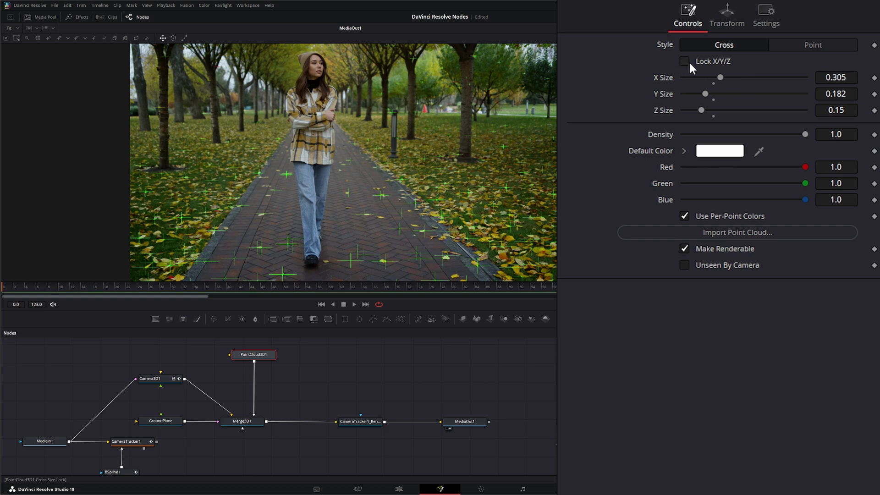
{"action": "left_click", "coordinate": [684, 61]}
{"action": "left_click_drag", "start_coordinate": [805, 101], "coordinate": [734, 103]}
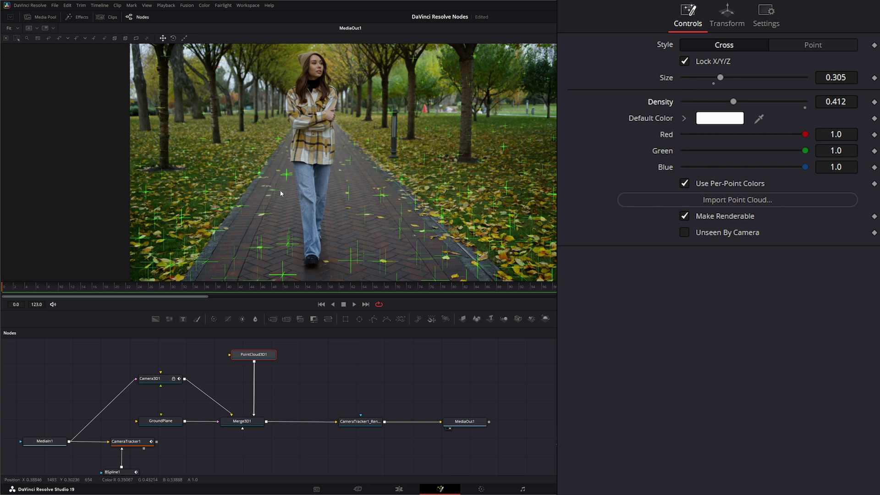
{"action": "left_click_drag", "start_coordinate": [721, 77], "coordinate": [826, 80]}
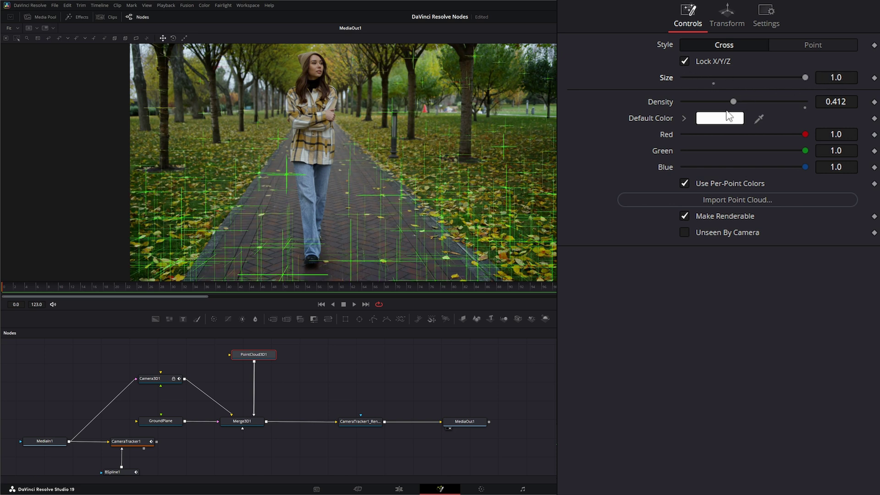
{"action": "left_click_drag", "start_coordinate": [735, 102], "coordinate": [753, 122]}
{"action": "left_click", "coordinate": [720, 119]}
{"action": "left_click", "coordinate": [488, 210]}
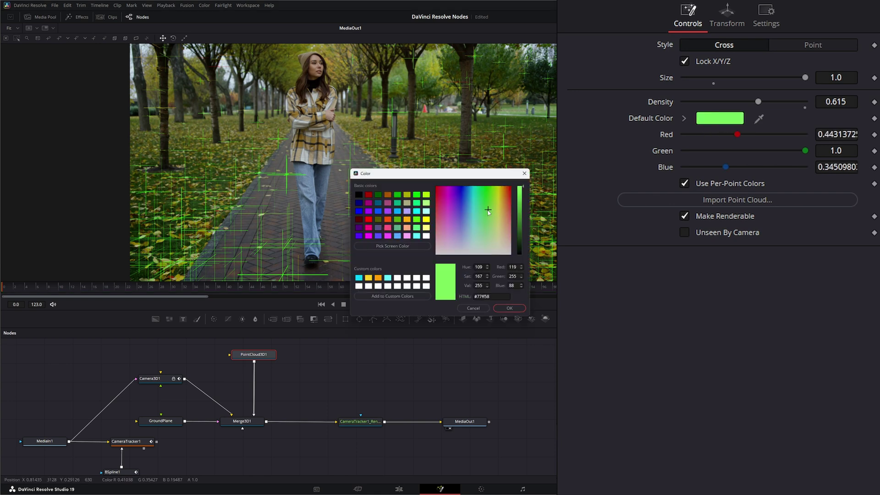
{"action": "left_click_drag", "start_coordinate": [488, 210], "coordinate": [469, 207]}
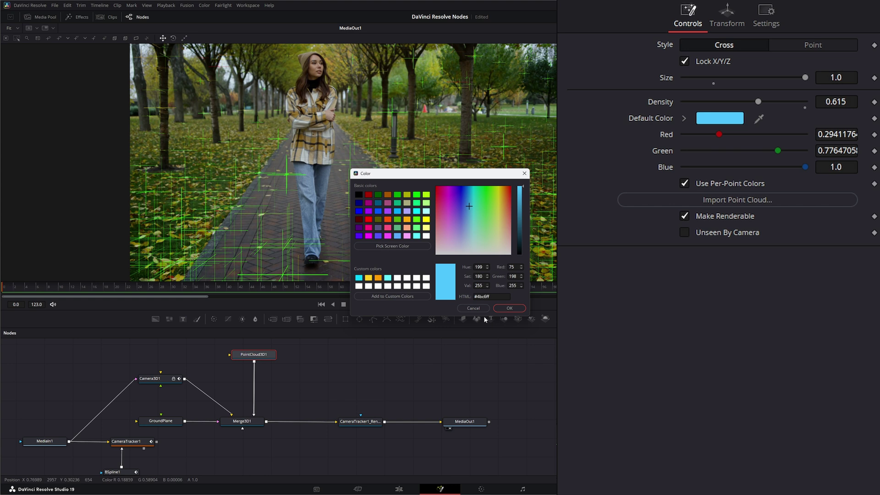
{"action": "left_click", "coordinate": [473, 308]}
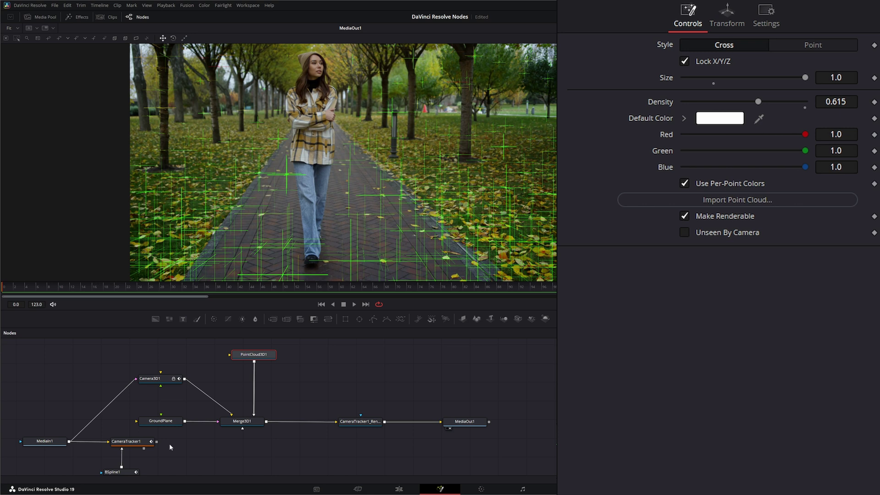
{"action": "left_click", "coordinate": [132, 442]}
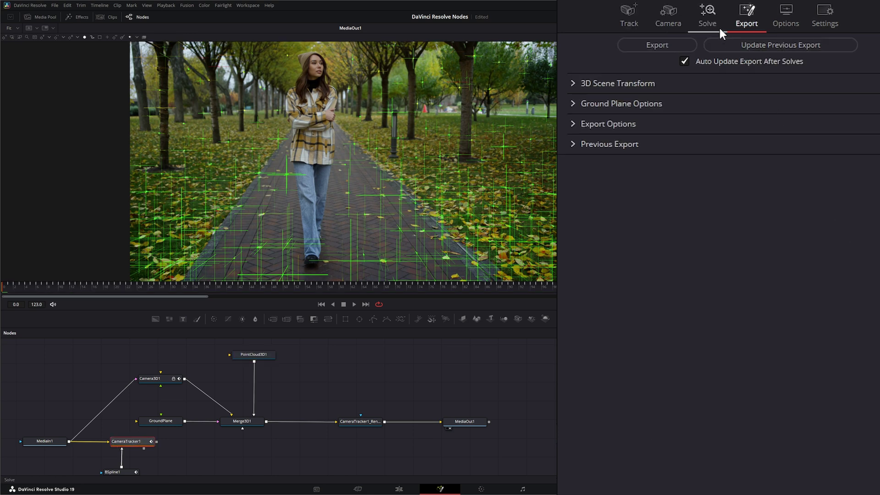
{"action": "left_click", "coordinate": [710, 16]}
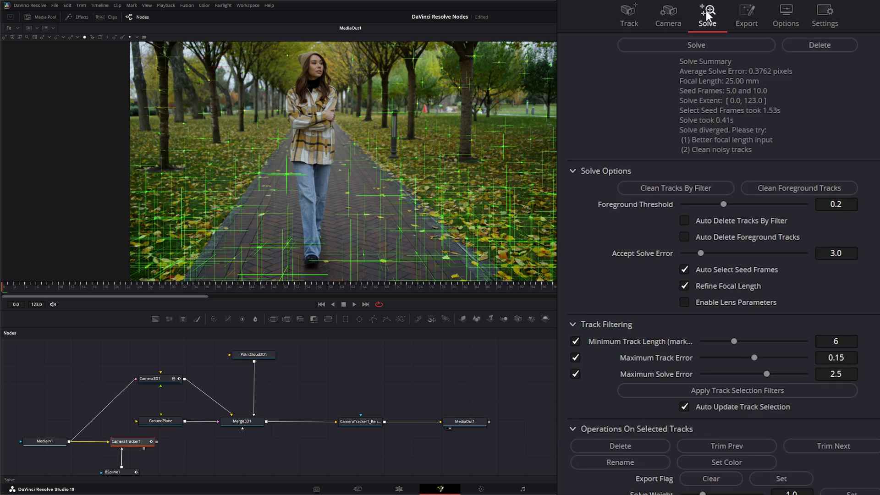
{"action": "left_click", "coordinate": [786, 13]}
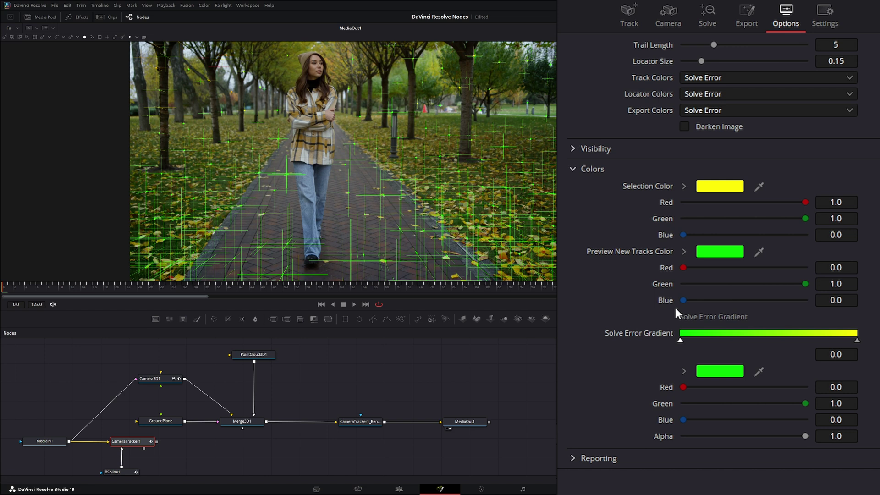
{"action": "left_click", "coordinate": [250, 354]}
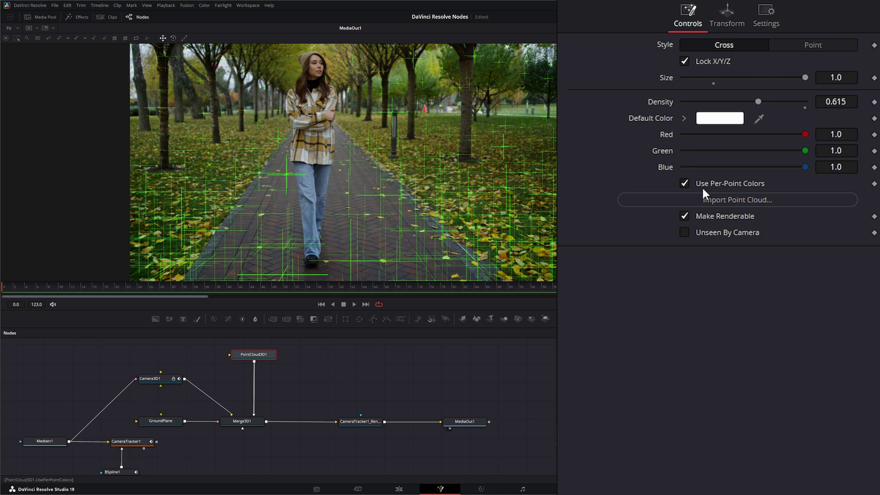
{"action": "left_click", "coordinate": [685, 183]}
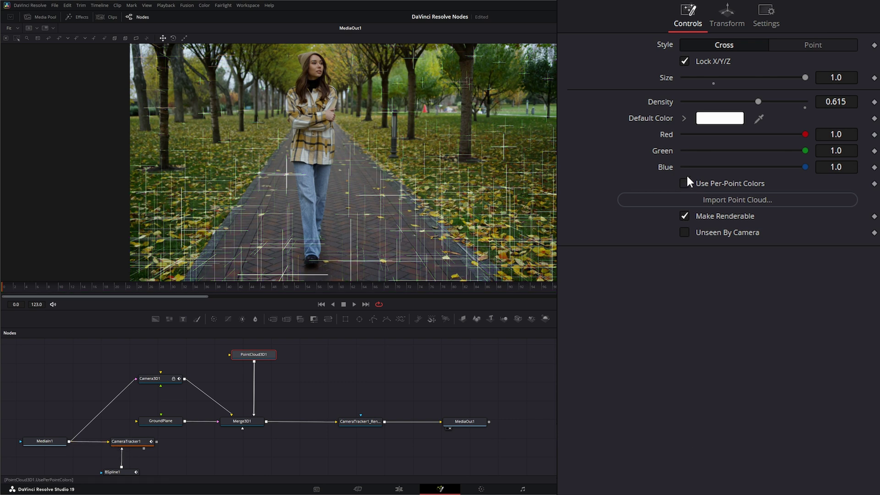
{"action": "left_click", "coordinate": [727, 120]}
{"action": "left_click_drag", "start_coordinate": [439, 232], "coordinate": [477, 223]}
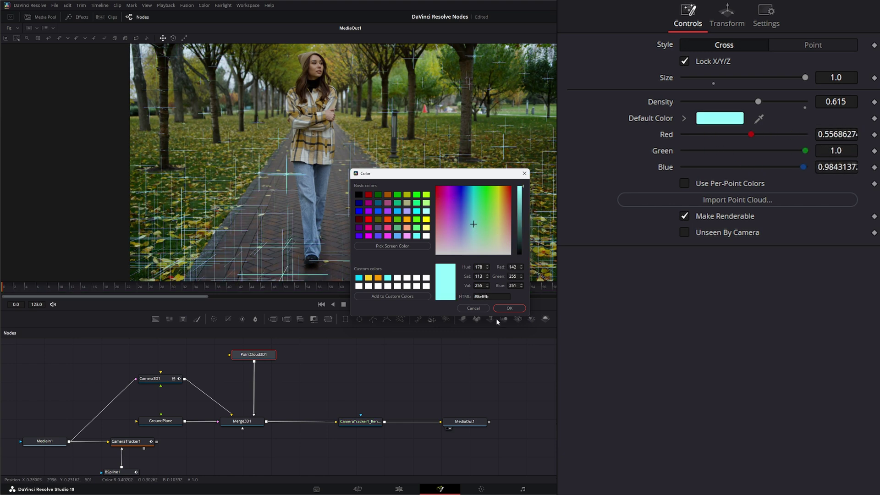
{"action": "left_click", "coordinate": [474, 308]}
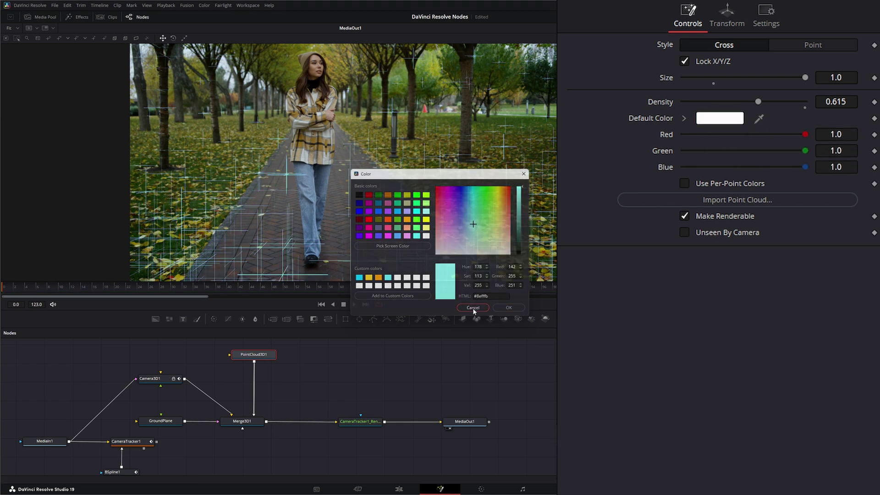
{"action": "left_click", "coordinate": [687, 182]}
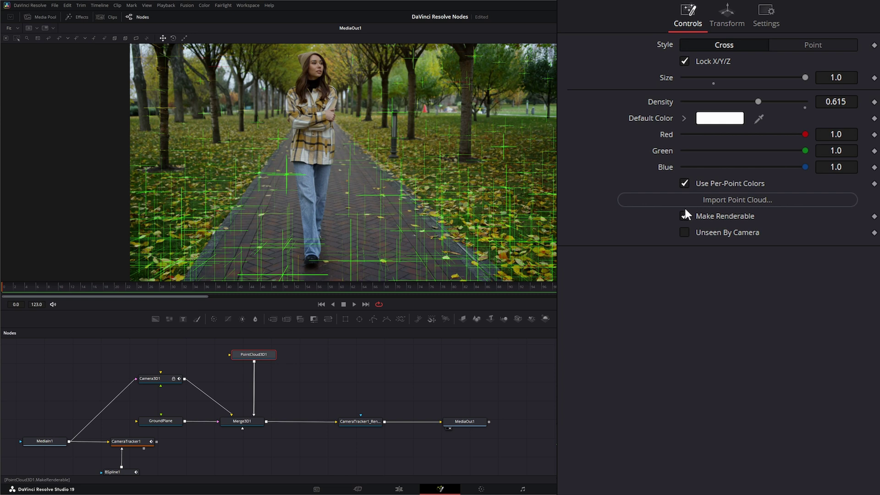
{"action": "left_click", "coordinate": [769, 200]}
{"action": "left_click", "coordinate": [683, 215]}
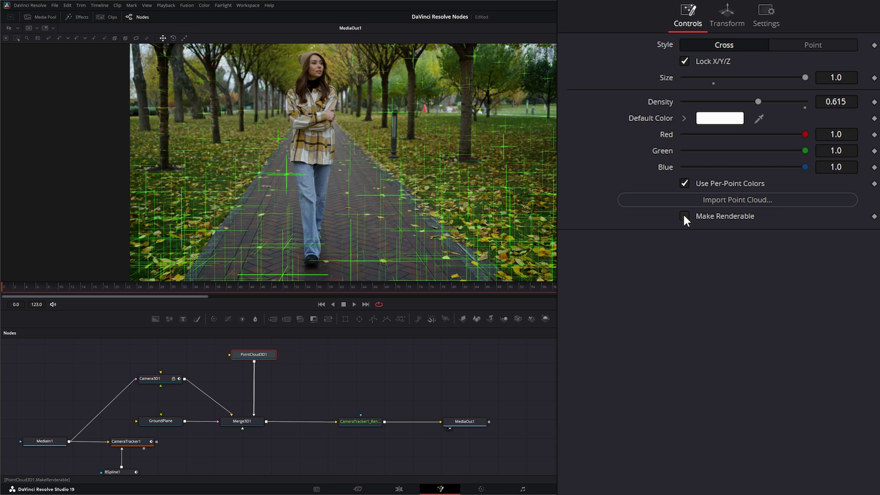
{"action": "left_click", "coordinate": [684, 213]}
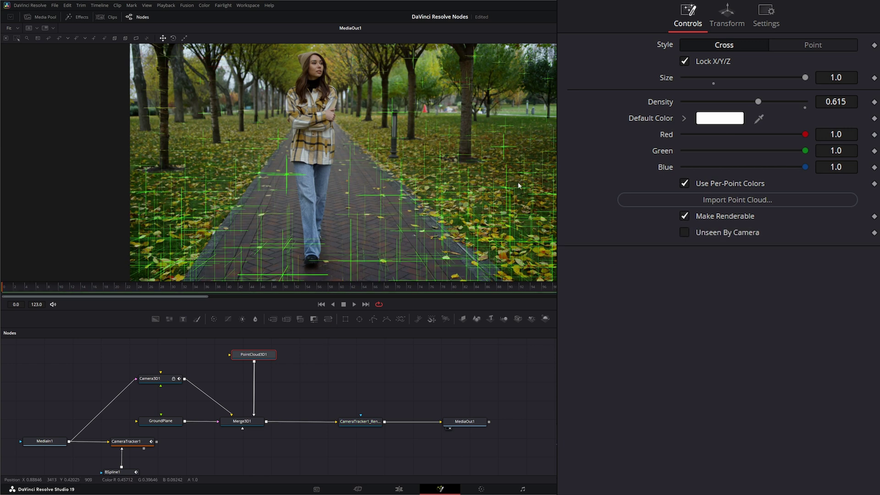
{"action": "left_click", "coordinate": [685, 232]}
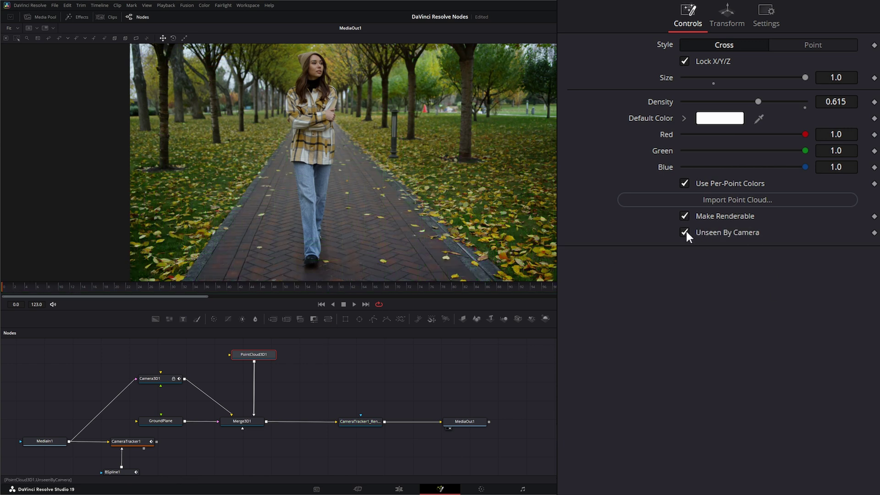
{"action": "left_click", "coordinate": [686, 232]}
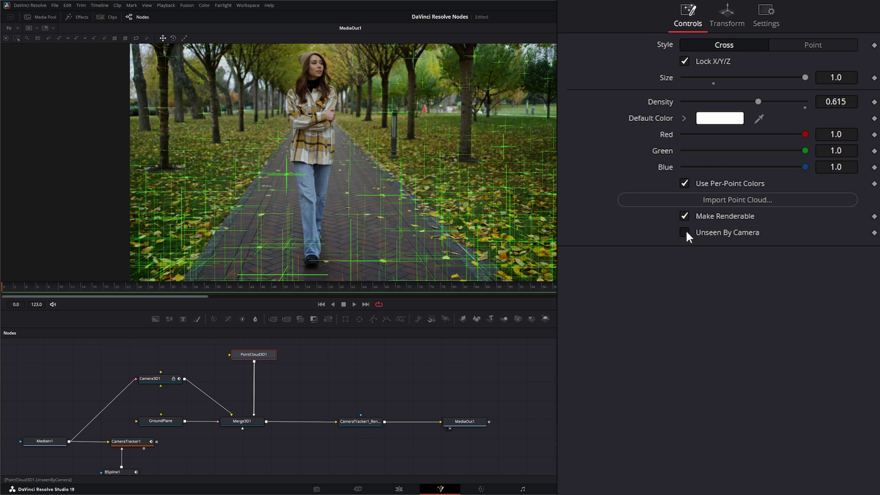
{"action": "left_click", "coordinate": [686, 232]}
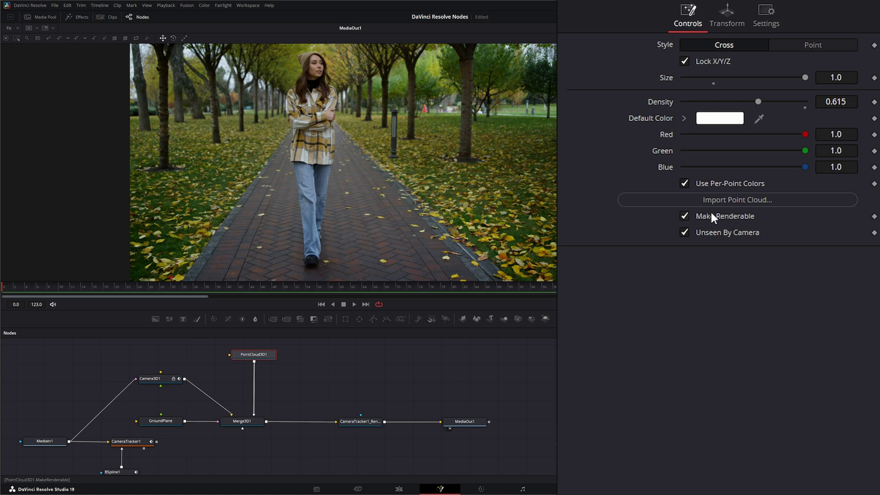
{"action": "left_click", "coordinate": [684, 232]}
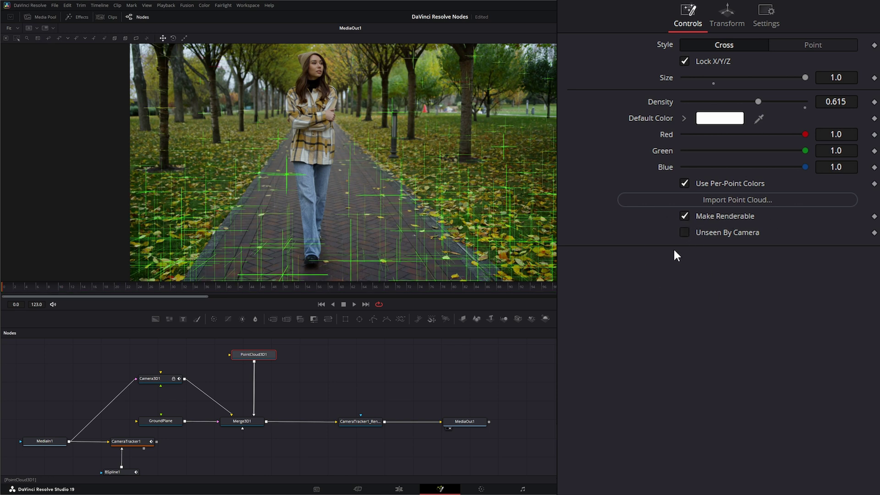
Step: Test, then reset PointCloud3D1's Translation X, Rotation X and Scale to 0, 0 and 1.0
{"action": "left_click", "coordinate": [738, 16]}
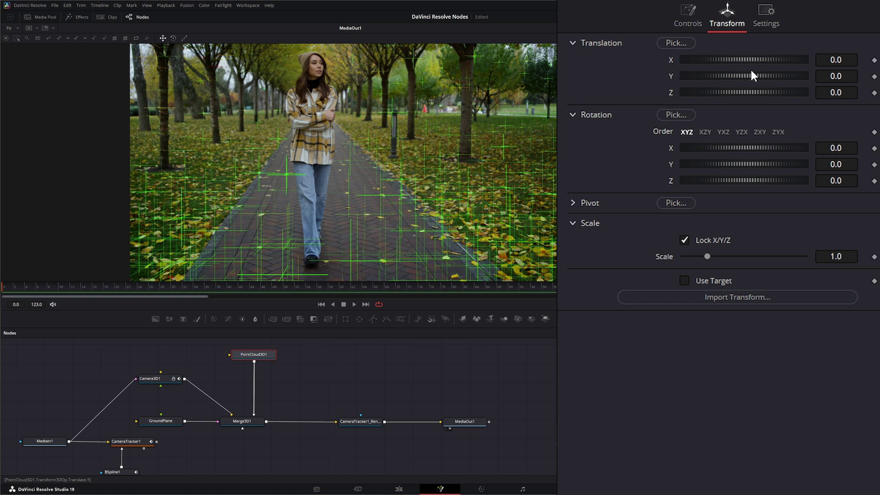
{"action": "left_click_drag", "start_coordinate": [732, 60], "coordinate": [729, 59]}
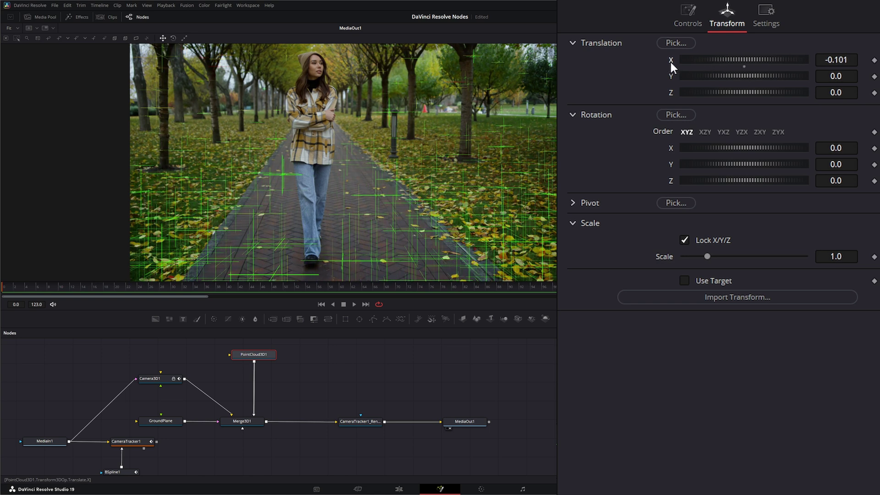
{"action": "double_click", "coordinate": [733, 59]}
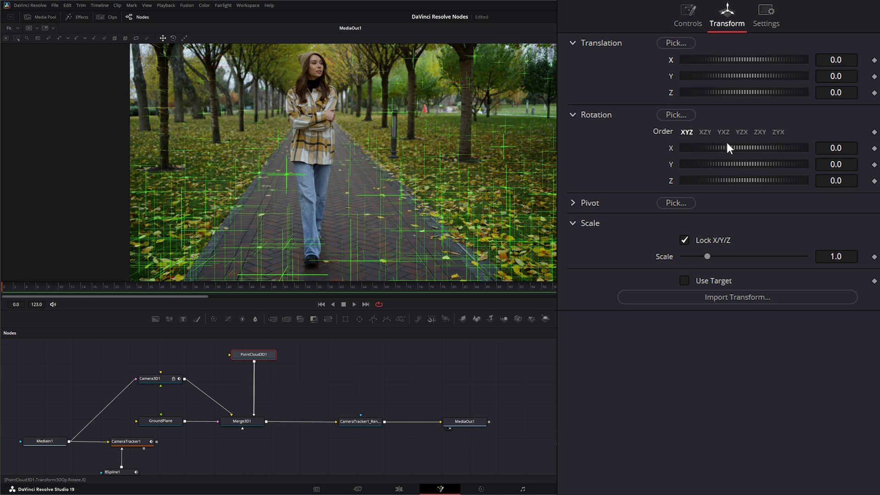
{"action": "left_click_drag", "start_coordinate": [727, 143], "coordinate": [700, 138]}
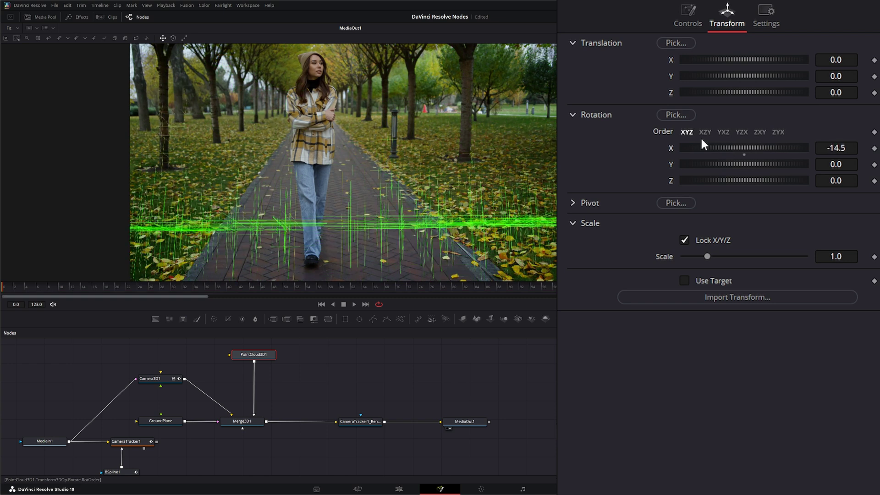
{"action": "double_click", "coordinate": [672, 147]}
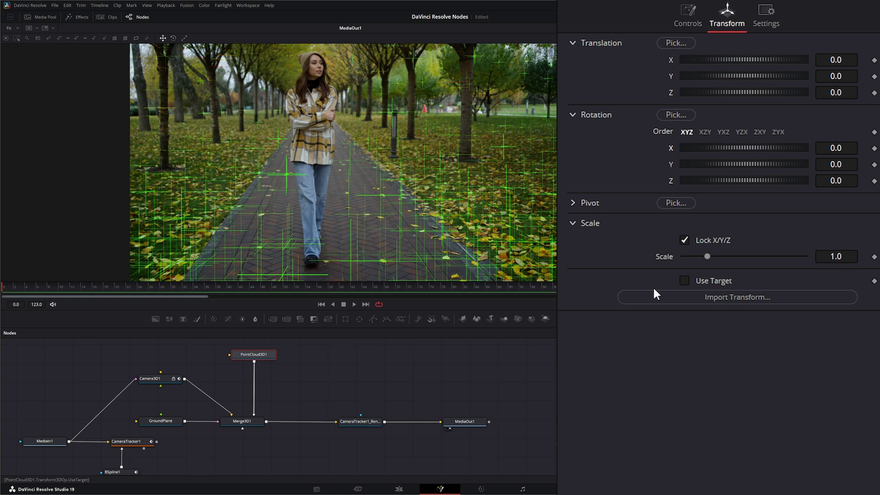
{"action": "left_click_drag", "start_coordinate": [707, 256], "coordinate": [715, 257]}
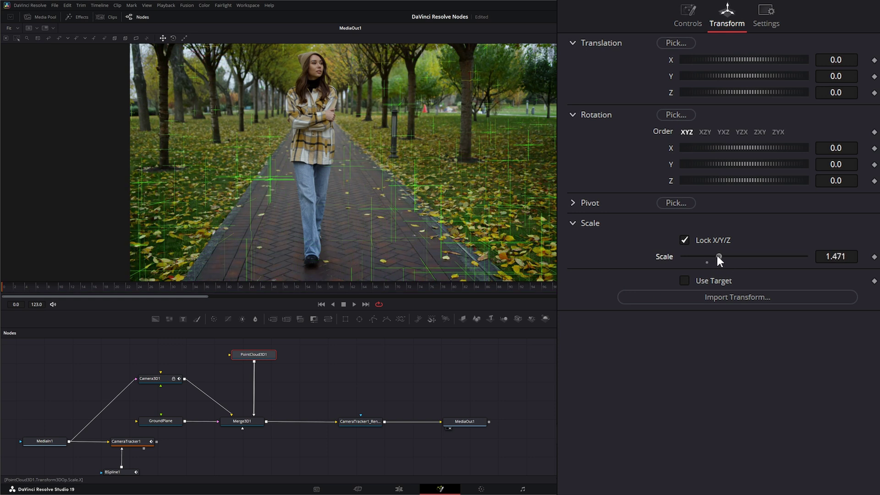
{"action": "left_click_drag", "start_coordinate": [717, 254], "coordinate": [715, 255]}
{"action": "double_click", "coordinate": [665, 257]}
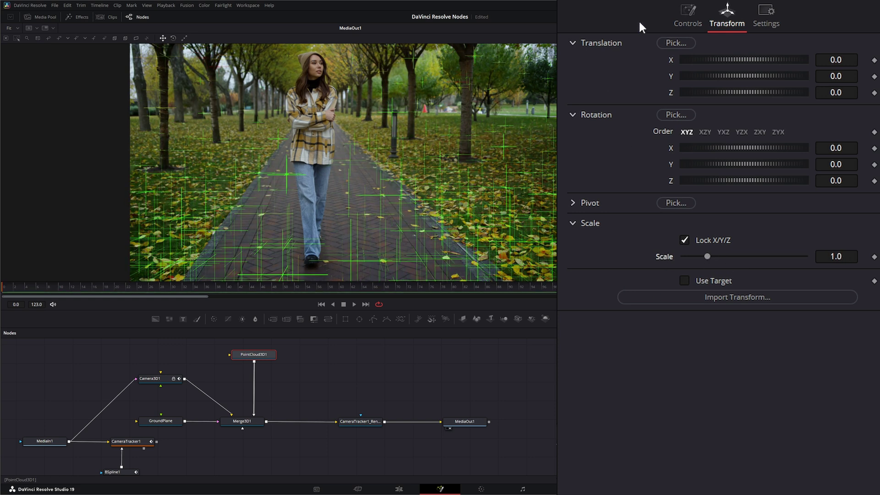
Step: Show the Merge3D1 scene in the viewer with a free Perspective camera
{"action": "left_click", "coordinate": [688, 21]}
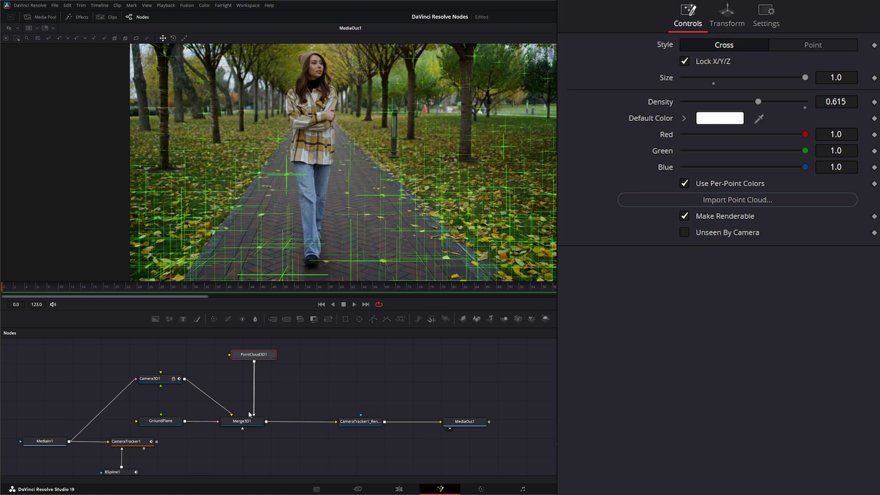
{"action": "left_click_drag", "start_coordinate": [247, 420], "coordinate": [267, 209]}
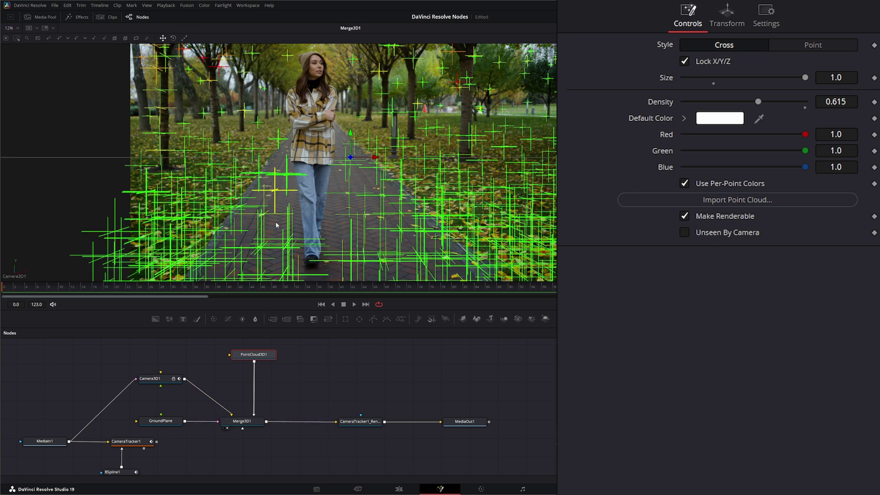
{"action": "right_click", "coordinate": [262, 213]}
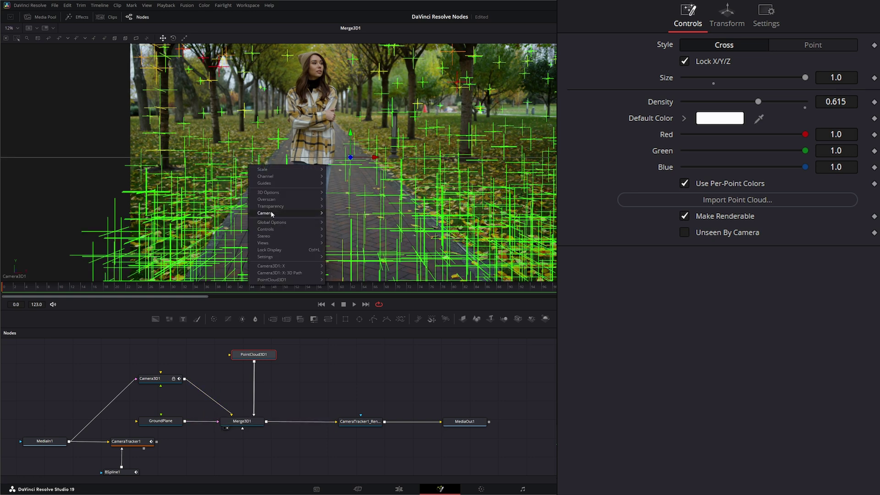
{"action": "mouse_move", "coordinate": [272, 214]}
{"action": "left_click", "coordinate": [346, 230]}
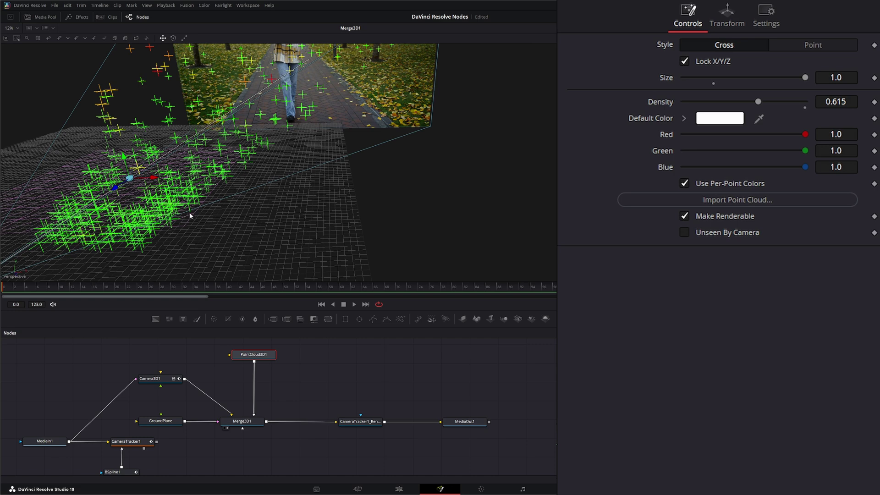
Step: Orbit around the point cloud and ground grid, then view CameraTracker1_Renderer's output
{"action": "left_click_drag", "start_coordinate": [189, 216], "coordinate": [59, 184]}
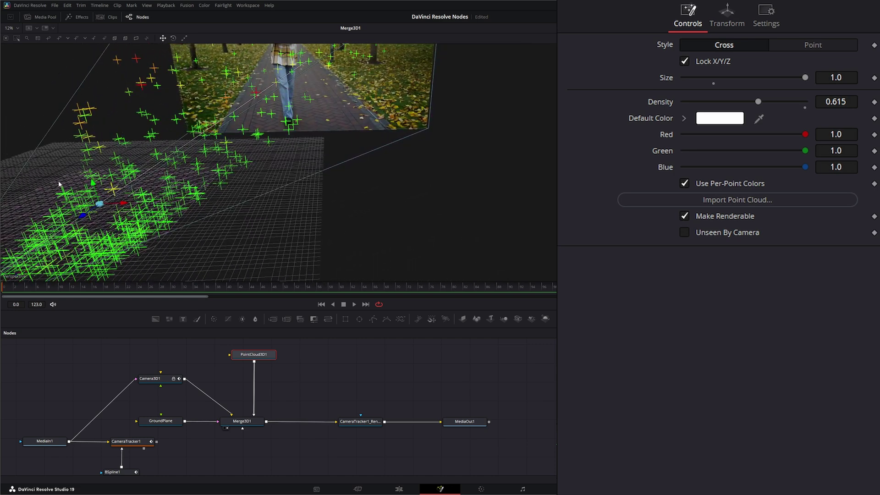
{"action": "left_click_drag", "start_coordinate": [223, 224], "coordinate": [203, 183]}
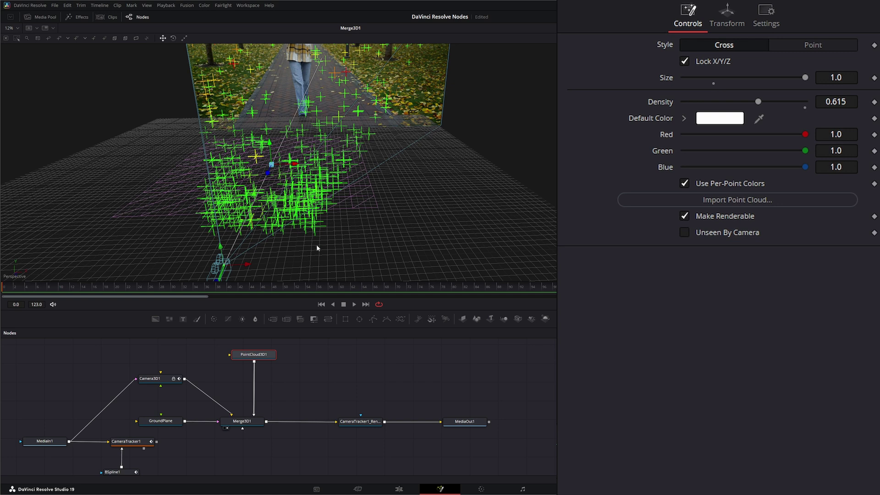
{"action": "left_click_drag", "start_coordinate": [317, 248], "coordinate": [272, 249]}
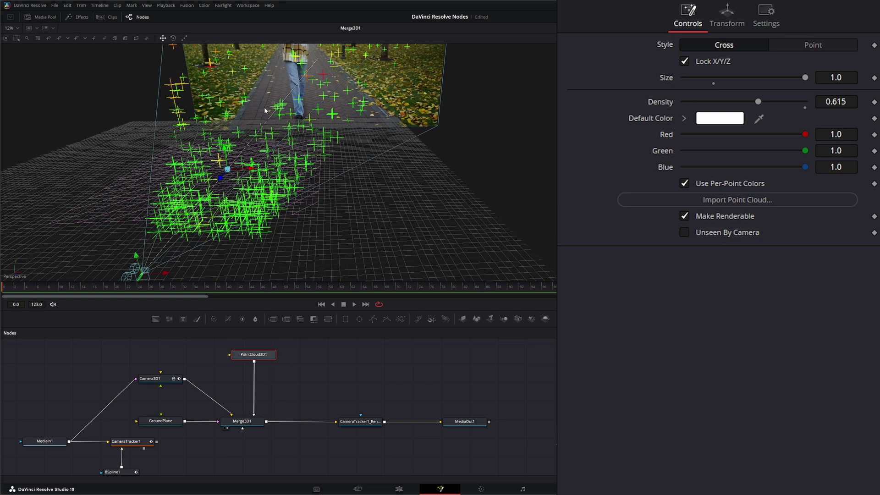
{"action": "left_click_drag", "start_coordinate": [362, 422], "coordinate": [379, 225]}
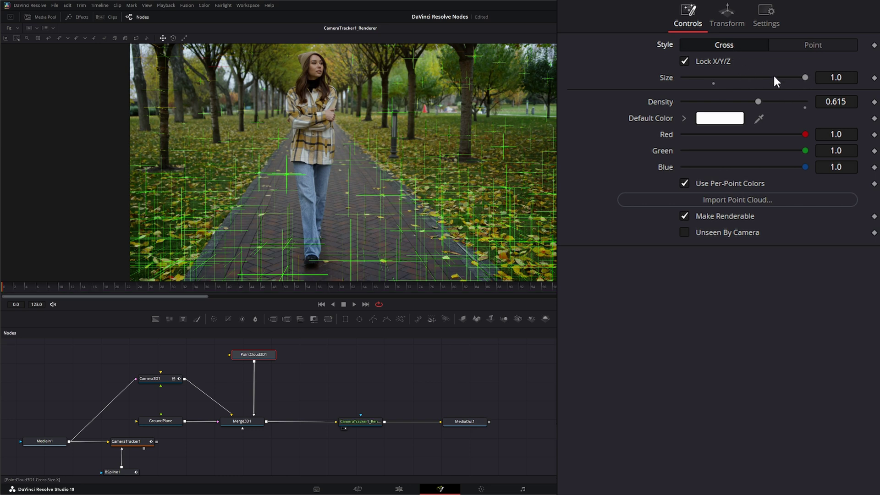
Step: Shrink the point-cloud crosses to size 0.25 and load Merge3D1 back into the viewer
{"action": "left_click_drag", "start_coordinate": [806, 78], "coordinate": [714, 77]}
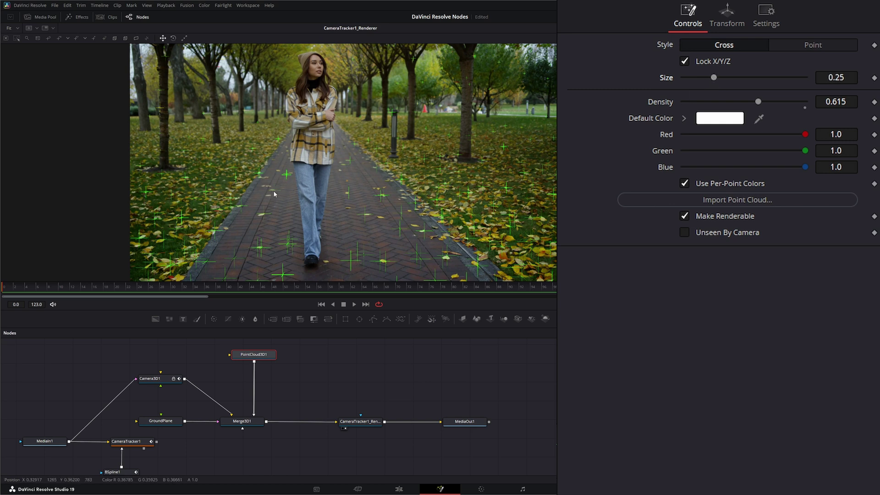
{"action": "left_click_drag", "start_coordinate": [263, 186], "coordinate": [283, 206]}
{"action": "left_click", "coordinate": [252, 423]}
{"action": "key", "text": "1"}
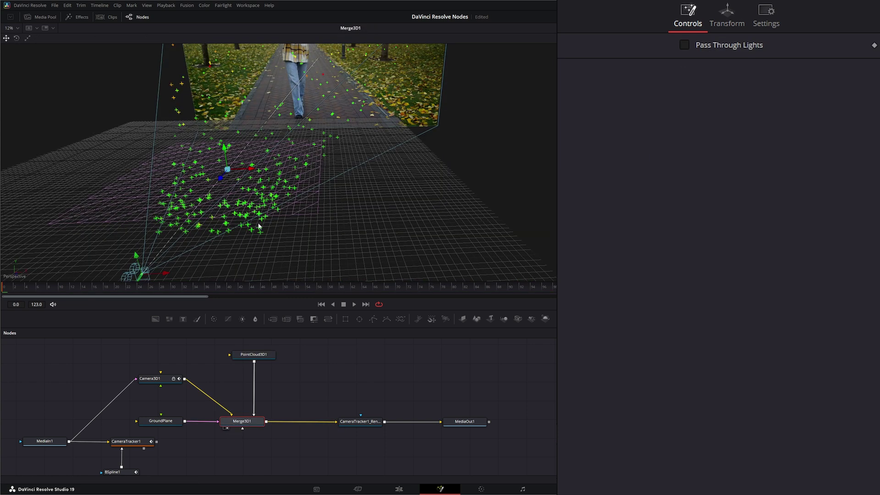
{"action": "right_click", "coordinate": [229, 157]}
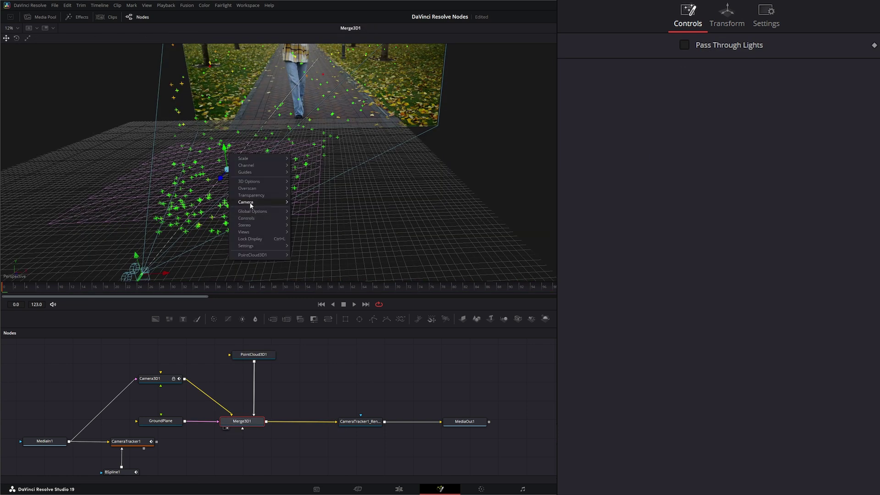
Step: View through Camera3D1, pick a tracked point on the path, and check it in Perspective
{"action": "left_click", "coordinate": [311, 203]}
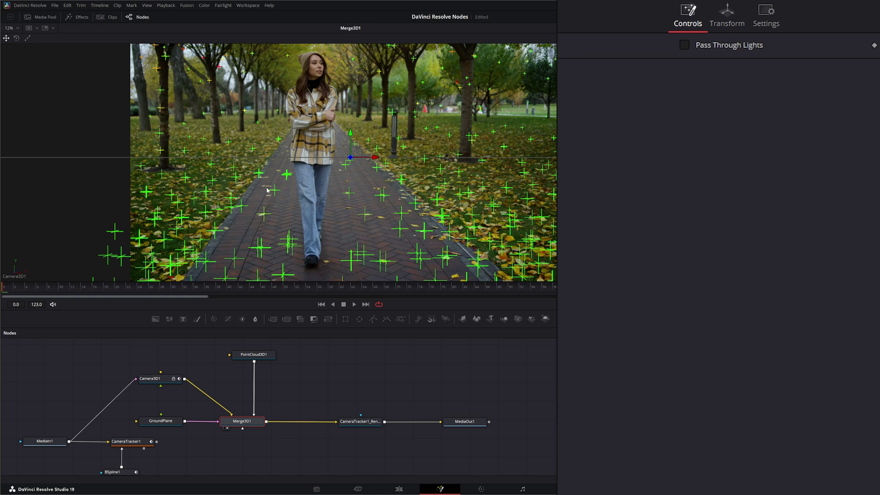
{"action": "left_click", "coordinate": [263, 214]}
{"action": "right_click", "coordinate": [273, 223]}
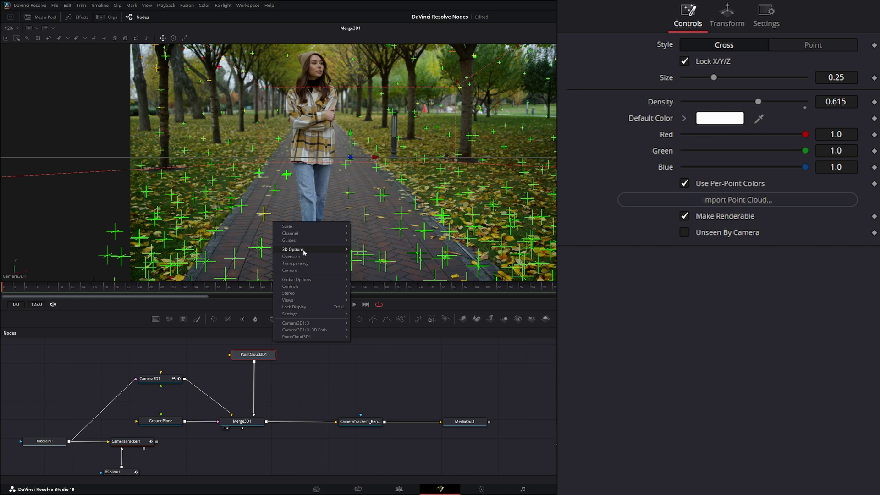
{"action": "mouse_move", "coordinate": [304, 271]}
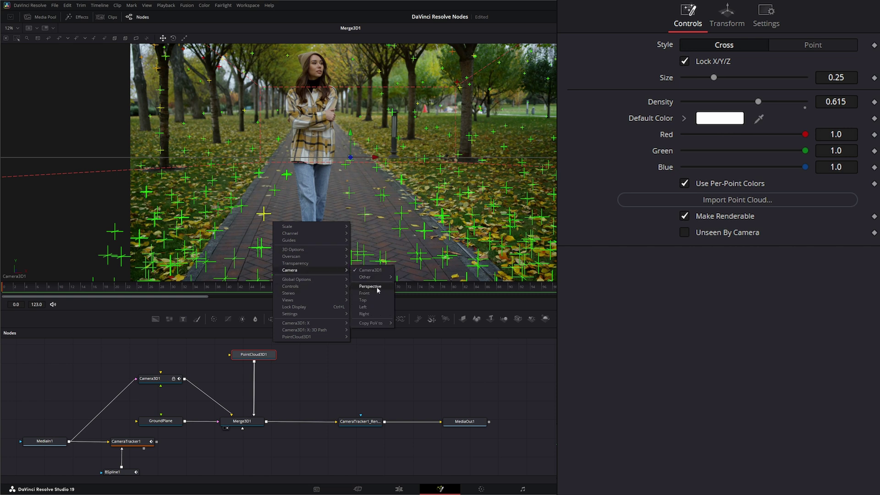
{"action": "left_click", "coordinate": [361, 285]}
{"action": "left_click_drag", "start_coordinate": [243, 240], "coordinate": [272, 243]}
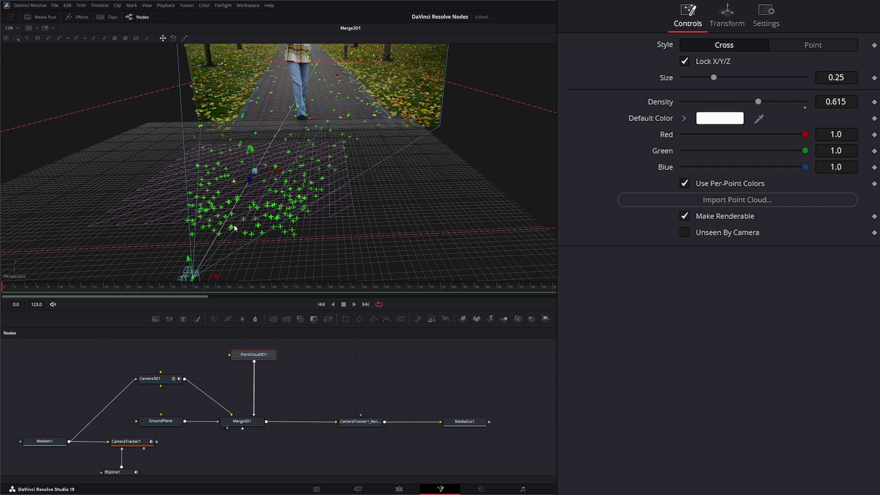
Step: Pick a single point left of the walker and return to the Camera3D1 view
{"action": "left_click", "coordinate": [234, 182]}
{"action": "right_click", "coordinate": [243, 178]}
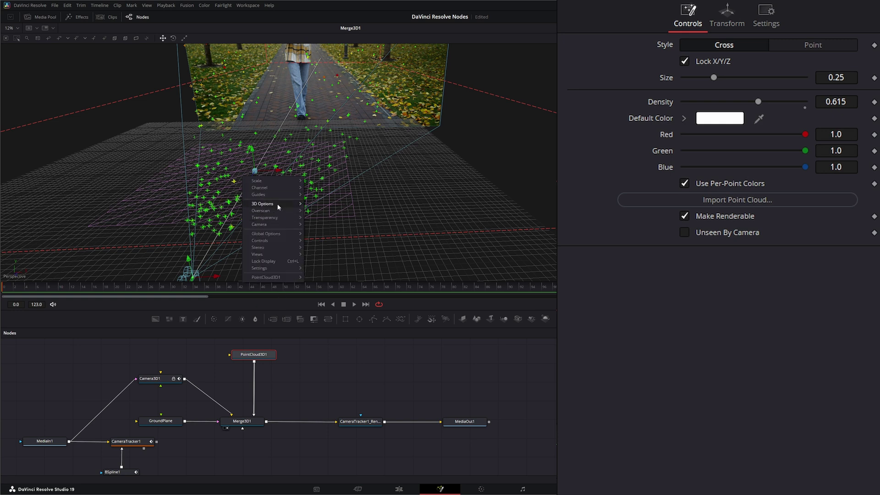
{"action": "mouse_move", "coordinate": [276, 224]}
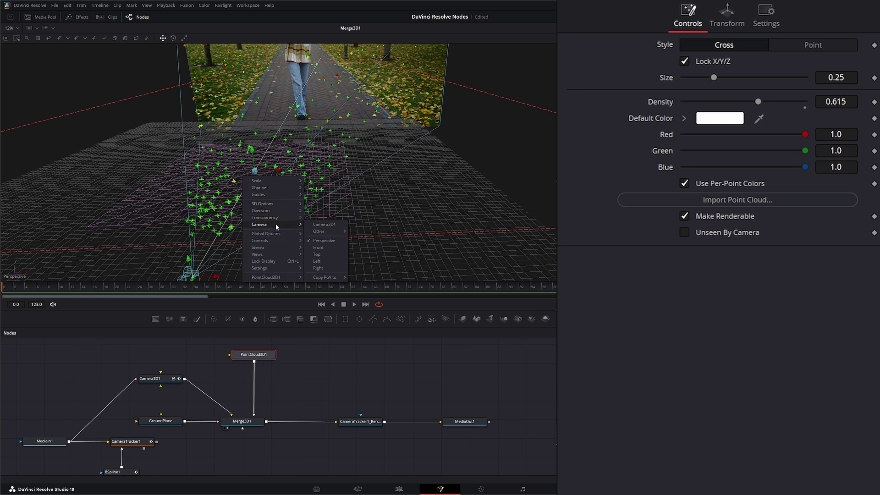
{"action": "left_click", "coordinate": [336, 224]}
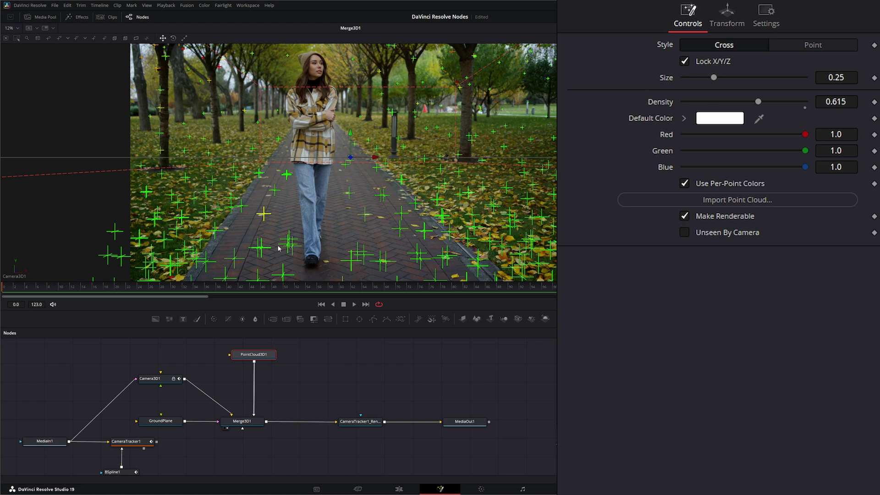
Step: Use PointCloud3D1 > Create Shape on the picked point to add auto_34 via Merge3D2
{"action": "right_click", "coordinate": [264, 215]}
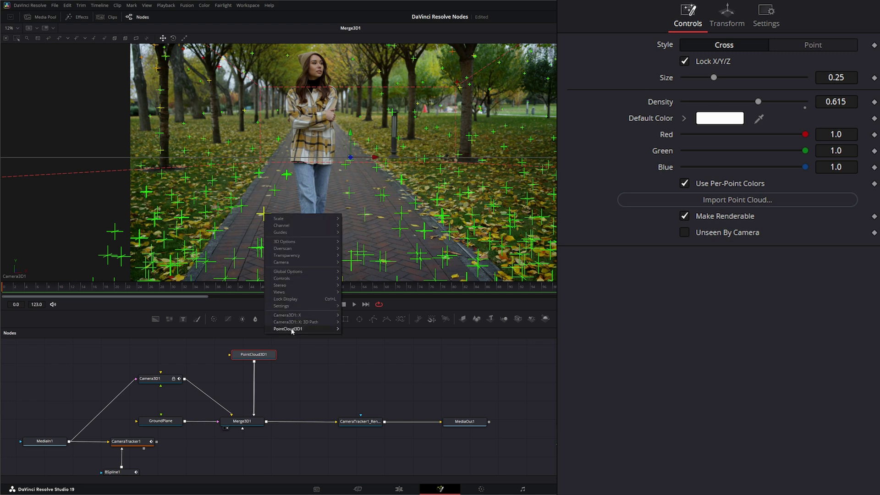
{"action": "mouse_move", "coordinate": [292, 330]}
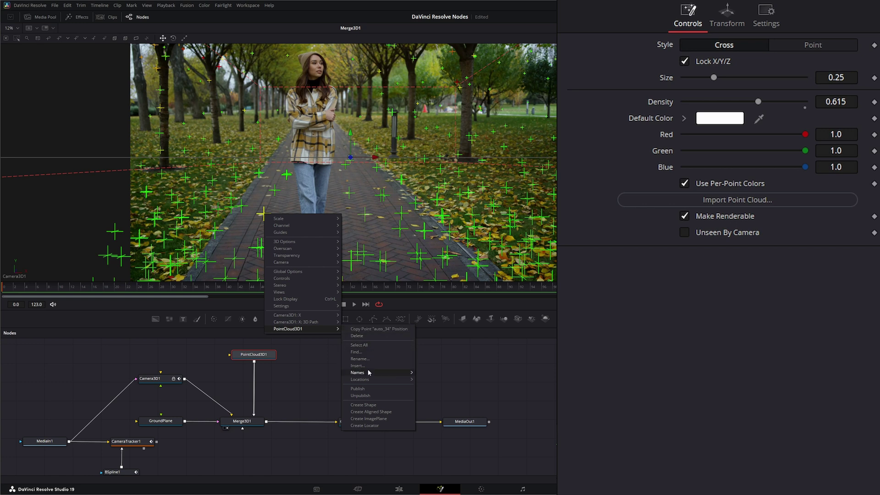
{"action": "mouse_move", "coordinate": [369, 373]}
{"action": "left_click", "coordinate": [372, 406]}
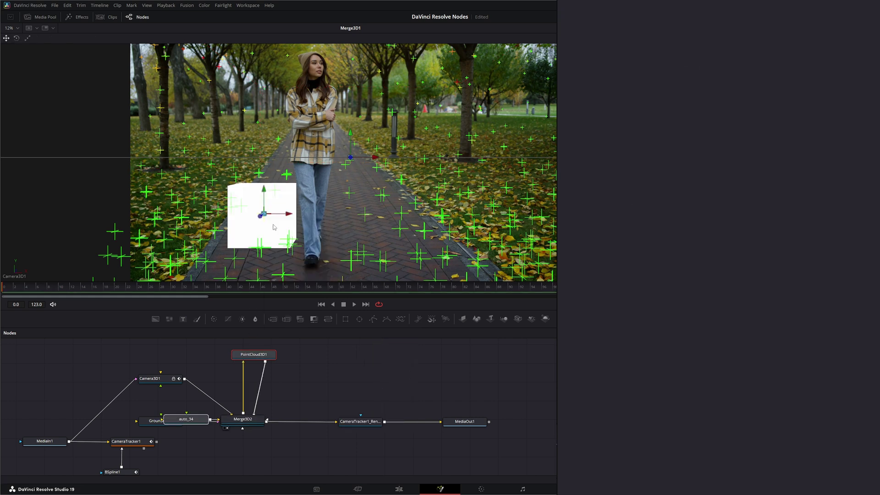
Step: Move the new nodes aside and make auto_34 a sphere with Radius 0.18
{"action": "left_click_drag", "start_coordinate": [249, 422], "coordinate": [308, 399]}
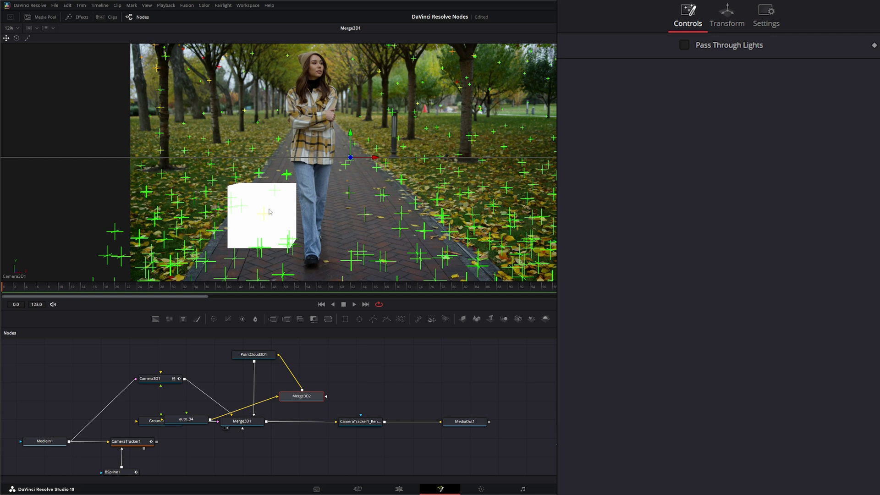
{"action": "left_click_drag", "start_coordinate": [194, 423], "coordinate": [375, 381]}
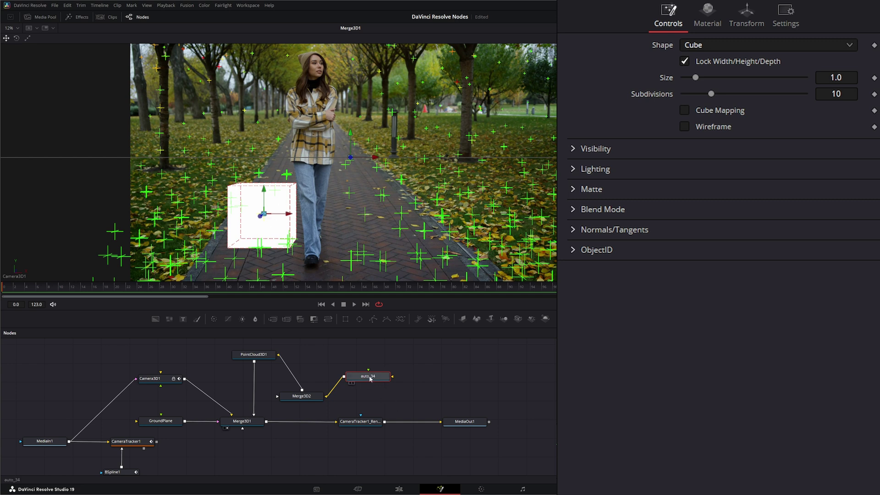
{"action": "left_click", "coordinate": [708, 44]}
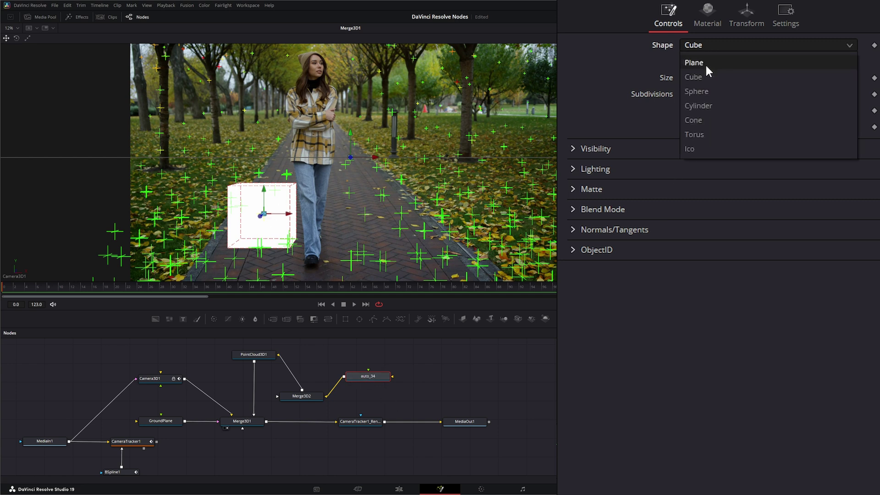
{"action": "left_click", "coordinate": [697, 91]}
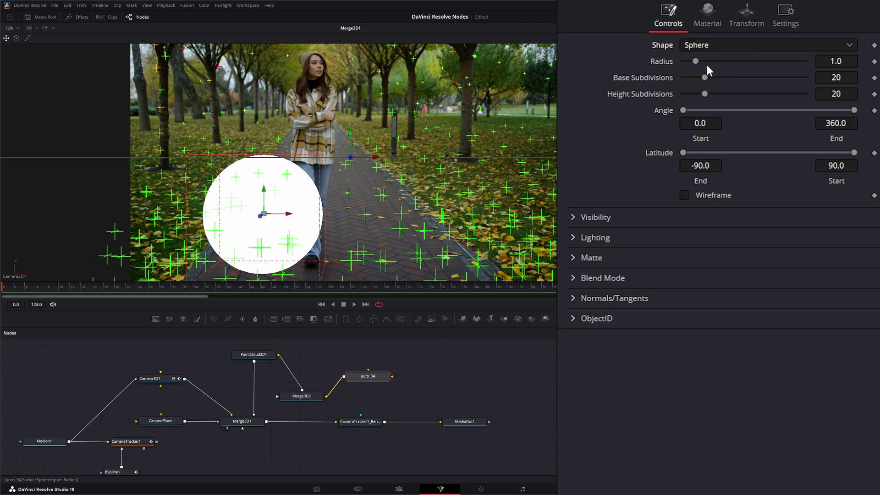
{"action": "left_click_drag", "start_coordinate": [695, 60], "coordinate": [688, 61]}
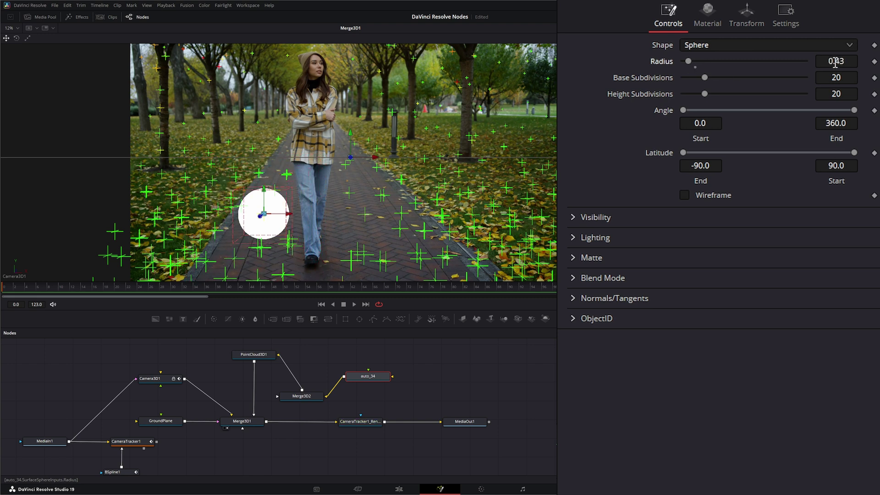
{"action": "scroll", "coordinate": [835, 61], "scroll_direction": "down", "scroll_amount": 10}
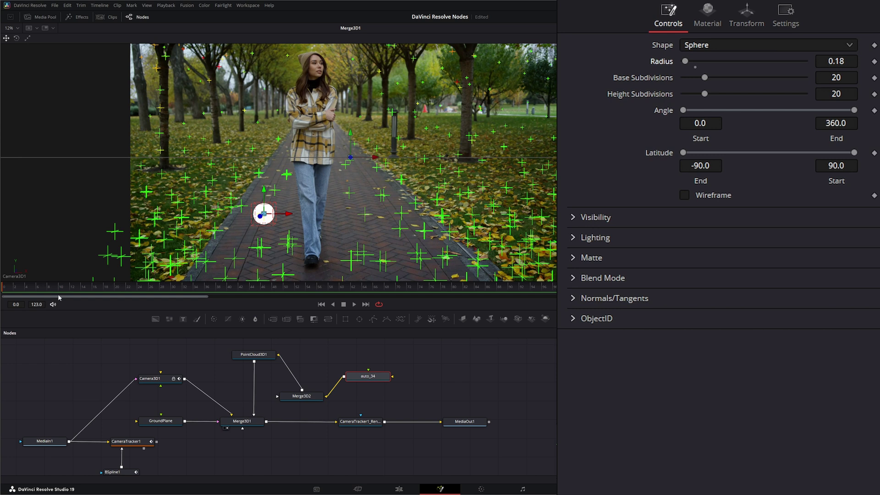
Step: Scrub the timeline to confirm the sphere holds its spot, then select it and its merge
{"action": "left_click_drag", "start_coordinate": [16, 288], "coordinate": [467, 292]}
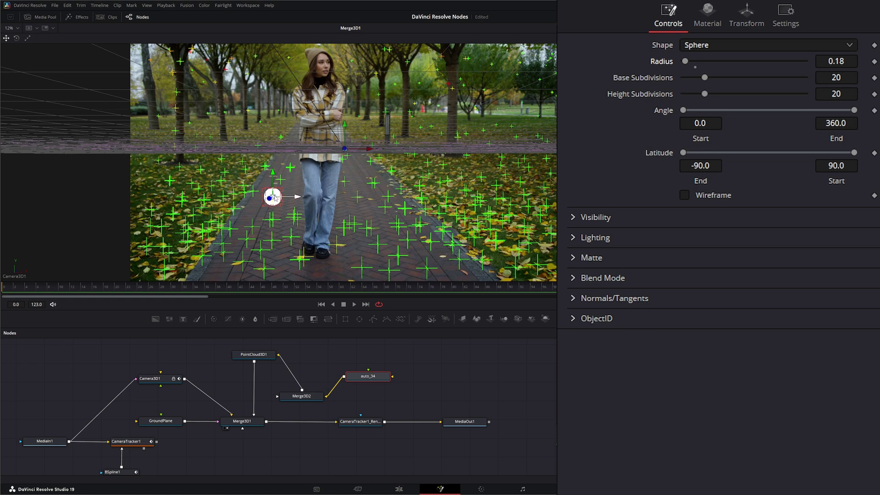
{"action": "left_click_drag", "start_coordinate": [98, 292], "coordinate": [2, 295]}
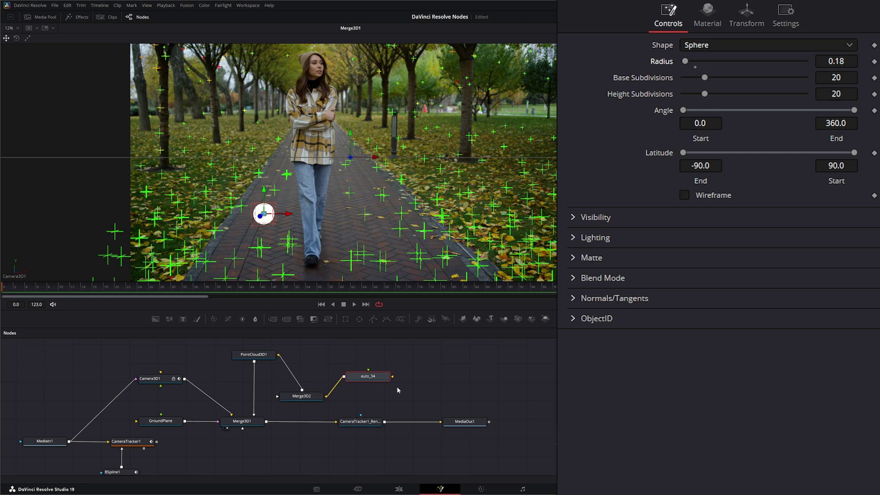
{"action": "left_click_drag", "start_coordinate": [411, 360], "coordinate": [319, 410]}
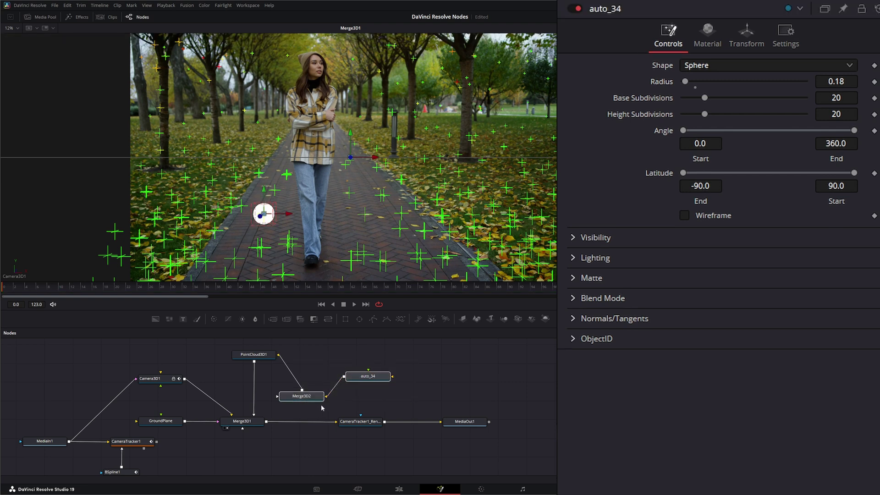
Step: Delete the sphere and Merge3D2, then create a locator at the same point-cloud point
{"action": "key", "text": "Delete"}
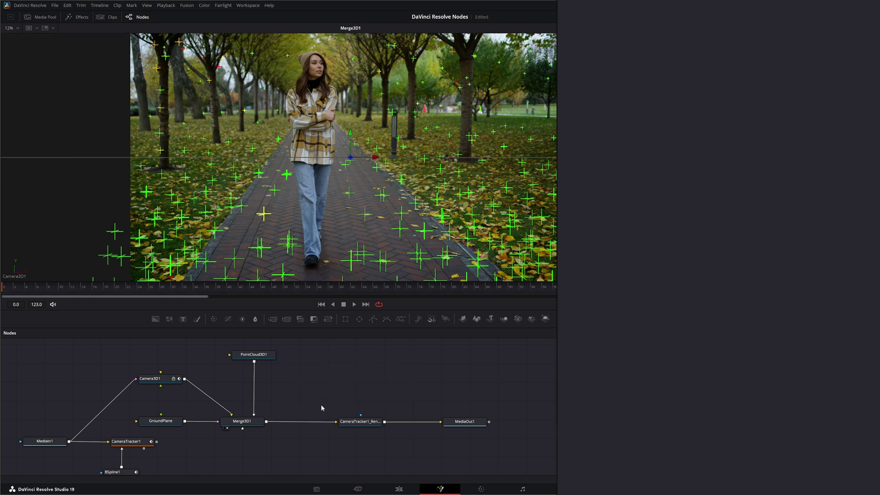
{"action": "right_click", "coordinate": [264, 215]}
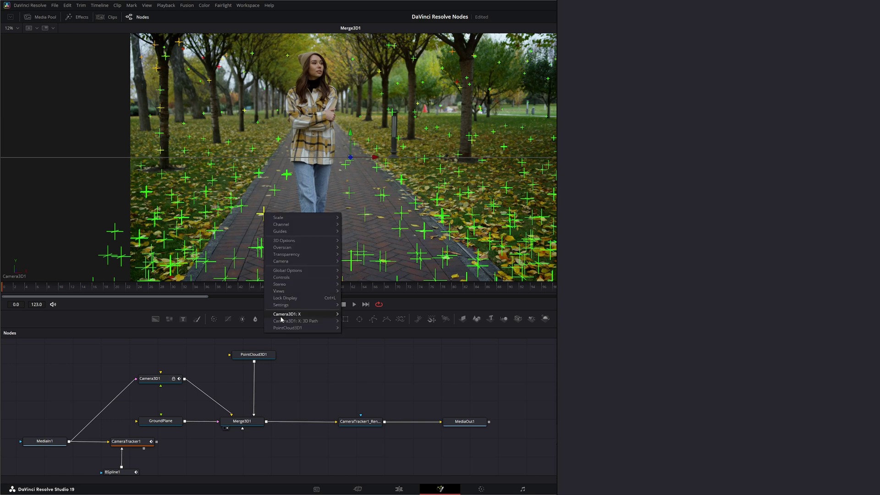
{"action": "mouse_move", "coordinate": [283, 328]}
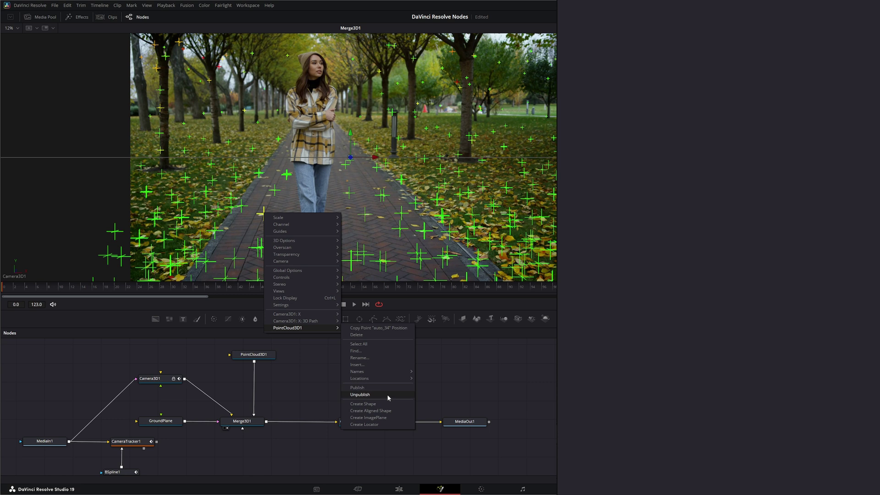
{"action": "left_click", "coordinate": [364, 424]}
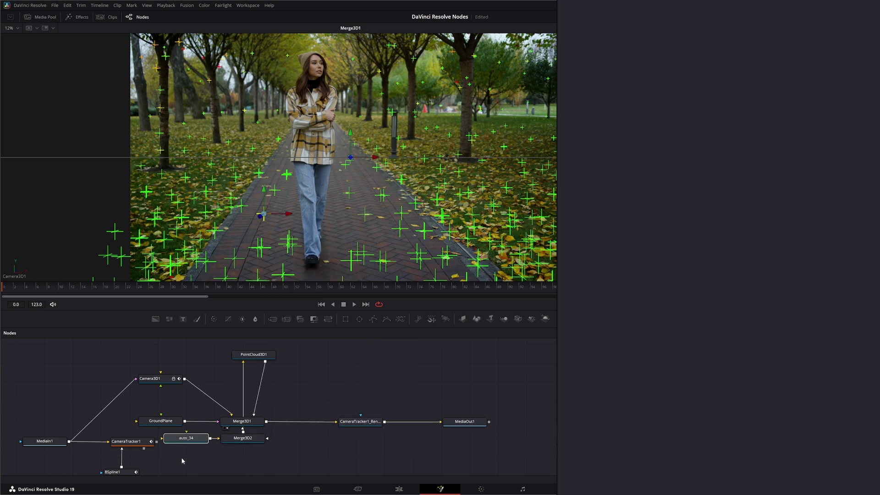
Step: Select the new auto_34 locator node to show its Size 0.25 white settings
{"action": "left_click_drag", "start_coordinate": [172, 459], "coordinate": [377, 393]}
{"action": "left_click", "coordinate": [345, 392]}
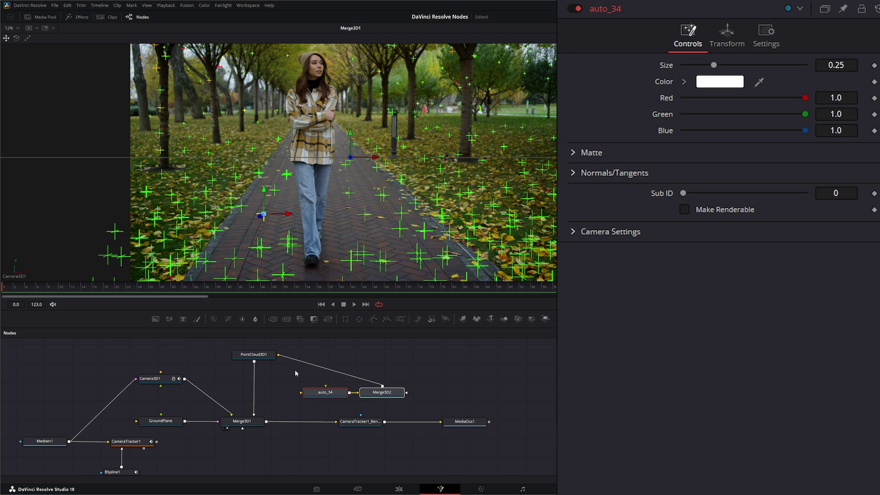
{"action": "left_click_drag", "start_coordinate": [285, 376], "coordinate": [330, 407]}
{"action": "left_click", "coordinate": [333, 395]}
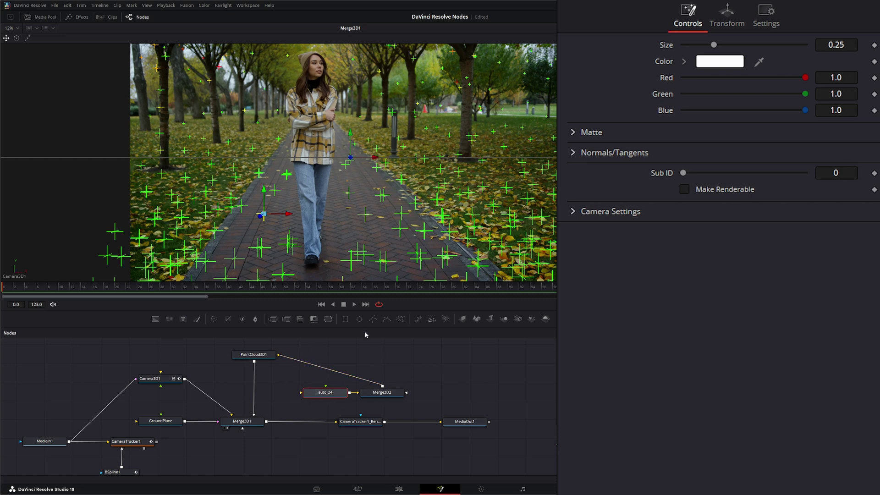
Step: Add Ellipse1 as the foreground of a Merge over the rendered footage before MediaOut1
{"action": "left_click_drag", "start_coordinate": [359, 319], "coordinate": [468, 358]}
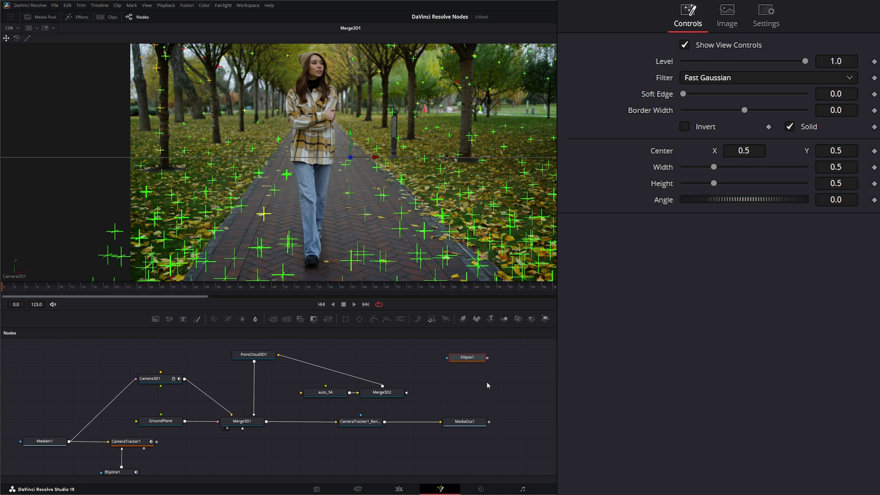
{"action": "left_click_drag", "start_coordinate": [468, 422], "coordinate": [482, 423]}
{"action": "left_click", "coordinate": [467, 359]}
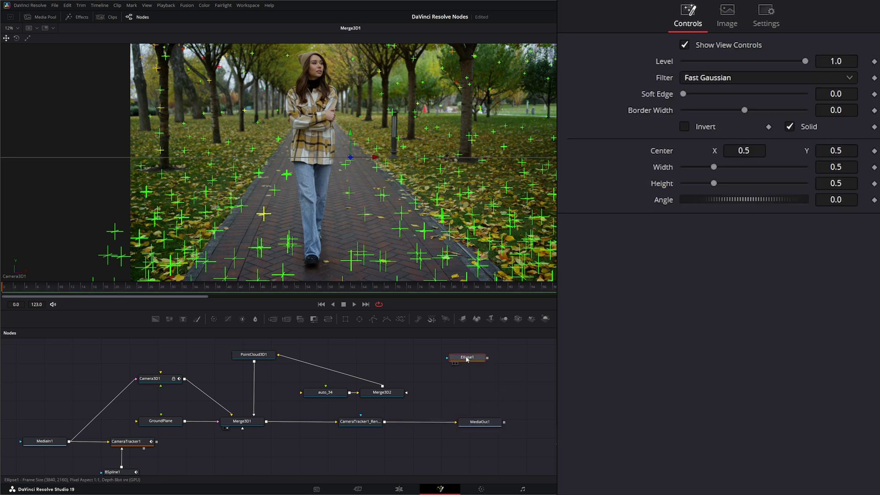
{"action": "left_click_drag", "start_coordinate": [487, 358], "coordinate": [480, 421]}
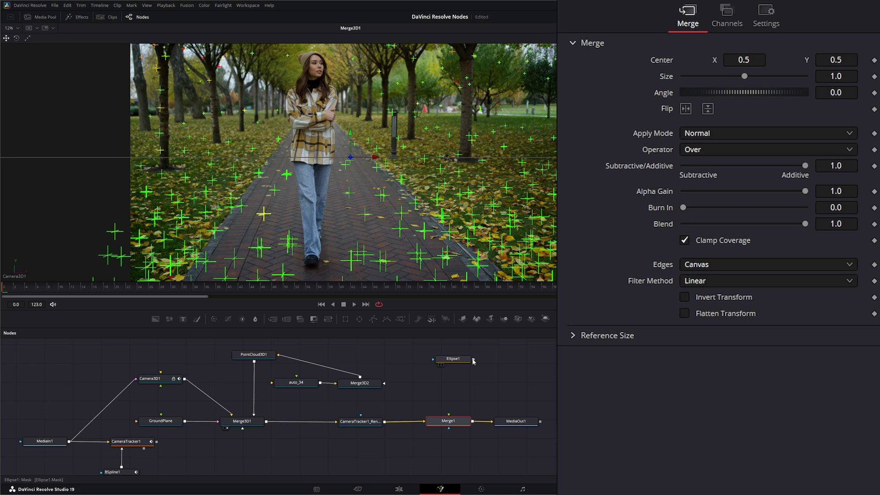
{"action": "left_click_drag", "start_coordinate": [473, 359], "coordinate": [419, 227]}
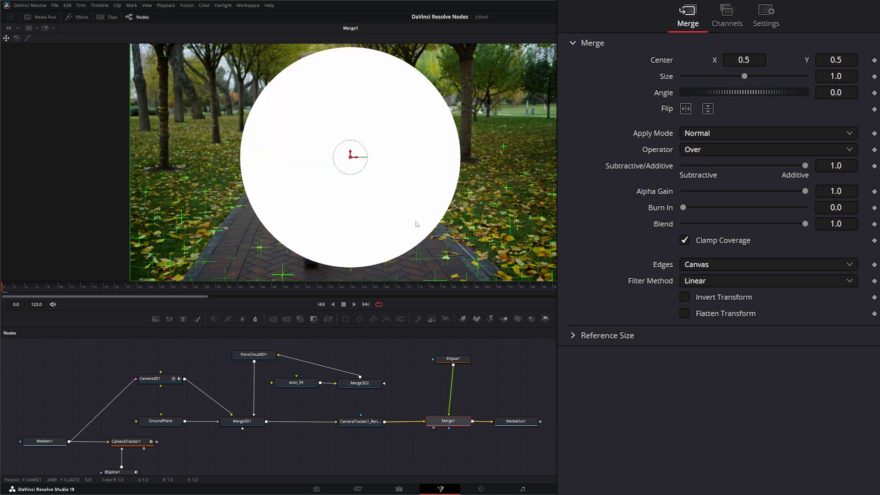
Step: Shrink Ellipse1 to width and height 0.0304, a small white dot
{"action": "left_click", "coordinate": [454, 359]}
{"action": "left_click_drag", "start_coordinate": [418, 246], "coordinate": [359, 161]}
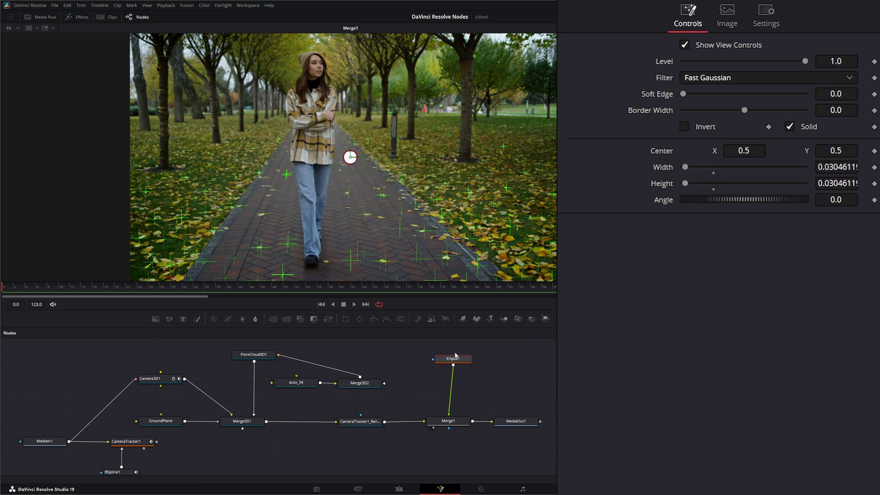
{"action": "left_click_drag", "start_coordinate": [455, 355], "coordinate": [451, 357]}
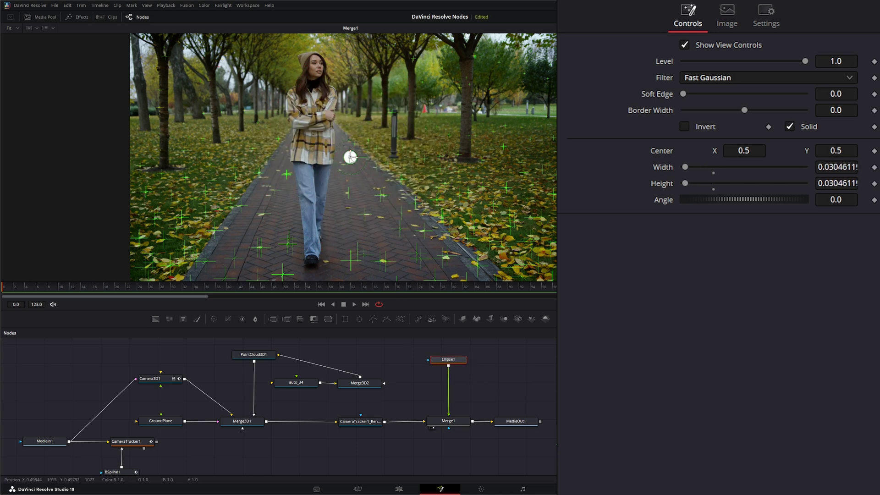
Step: Connect Ellipse1's Center to auto_34's Position, moving the white dot to X 0.0325, Y 0.094
{"action": "right_click", "coordinate": [350, 158]}
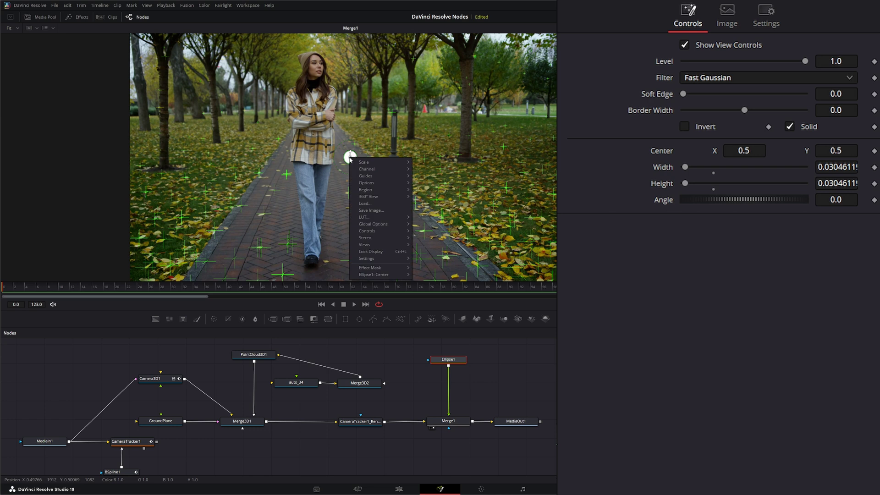
{"action": "mouse_move", "coordinate": [373, 275]}
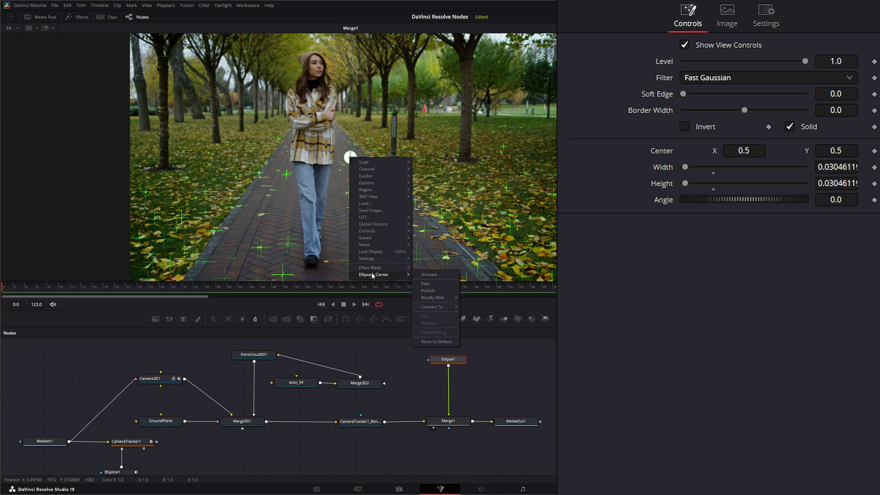
{"action": "mouse_move", "coordinate": [434, 308]}
{"action": "mouse_move", "coordinate": [481, 312]}
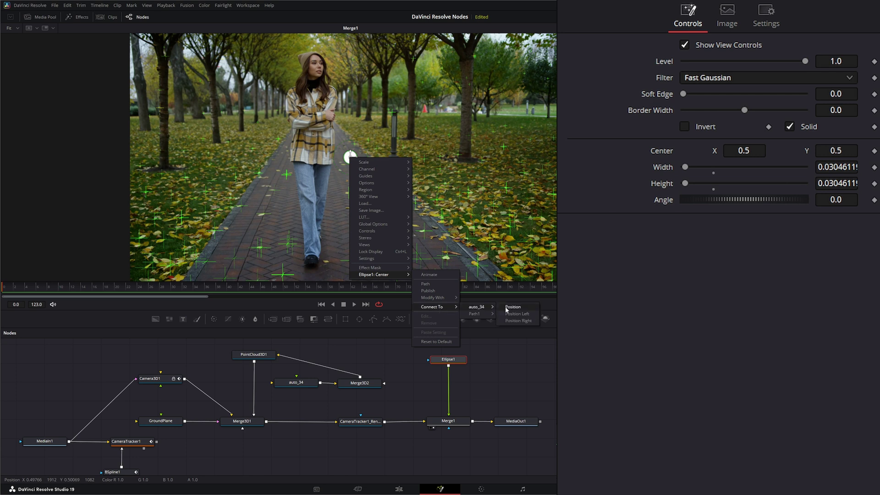
{"action": "left_click", "coordinate": [514, 307]}
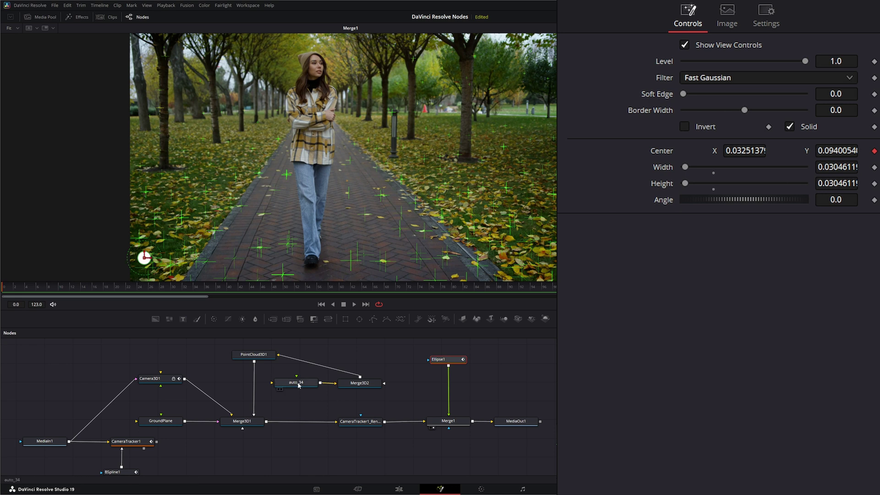
Step: Insert auto_34 between Merge3D1 and CameraTracker1_Renderer, comparing the dot's placement across frames
{"action": "left_click_drag", "start_coordinate": [299, 386], "coordinate": [299, 424]}
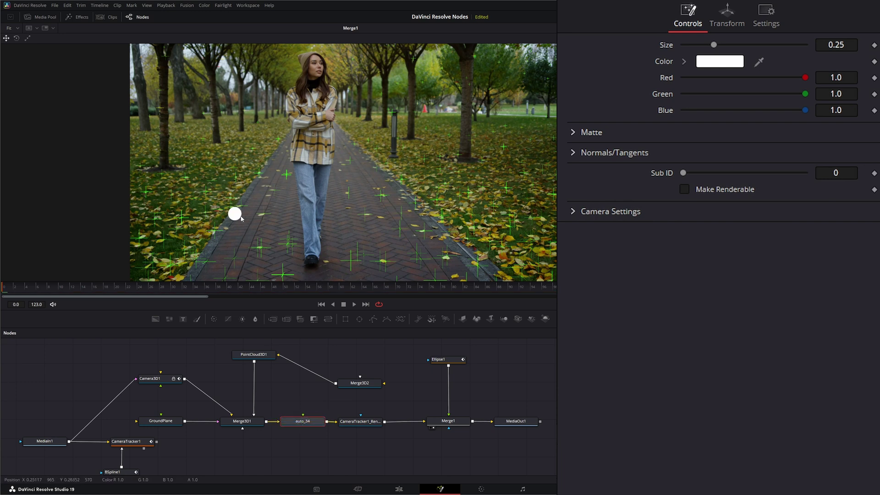
{"action": "mouse_move", "coordinate": [12, 291]}
{"action": "left_mouse_down"}
{"action": "mouse_move", "coordinate": [192, 296]}
{"action": "mouse_move", "coordinate": [3, 294]}
{"action": "left_mouse_up"}
{"action": "left_click_drag", "start_coordinate": [303, 421], "coordinate": [298, 383]}
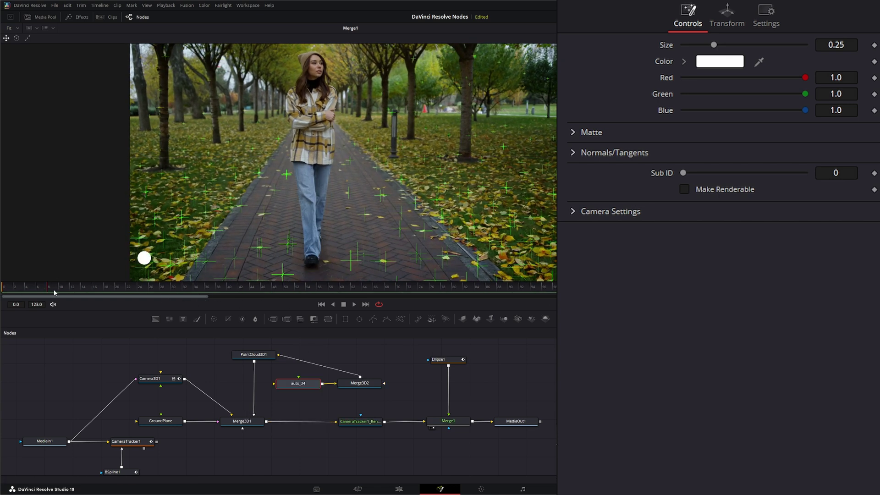
{"action": "left_click_drag", "start_coordinate": [54, 293], "coordinate": [1, 298]}
{"action": "left_click_drag", "start_coordinate": [300, 385], "coordinate": [303, 423]}
{"action": "left_click_drag", "start_coordinate": [11, 293], "coordinate": [330, 304]}
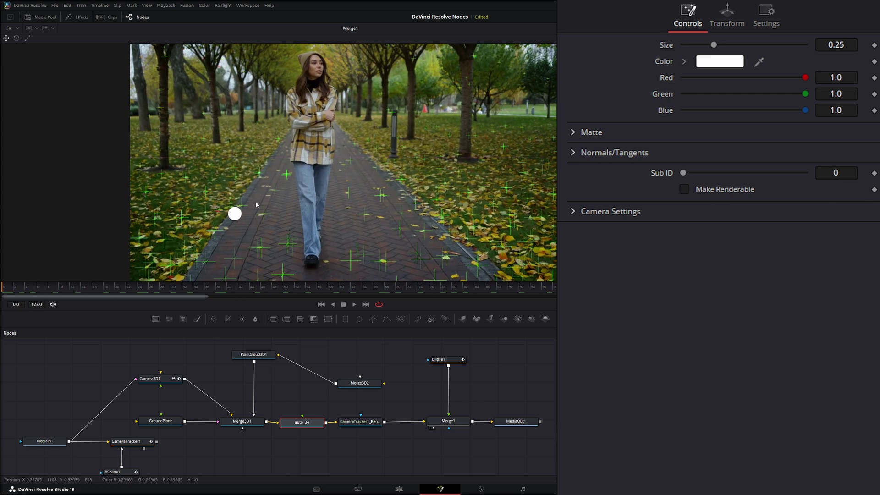
Step: Insert Transform1 between Ellipse1 and Merge1, offset the dot to centre 0.5639, 0.5069, and play back
{"action": "left_click", "coordinate": [455, 362]}
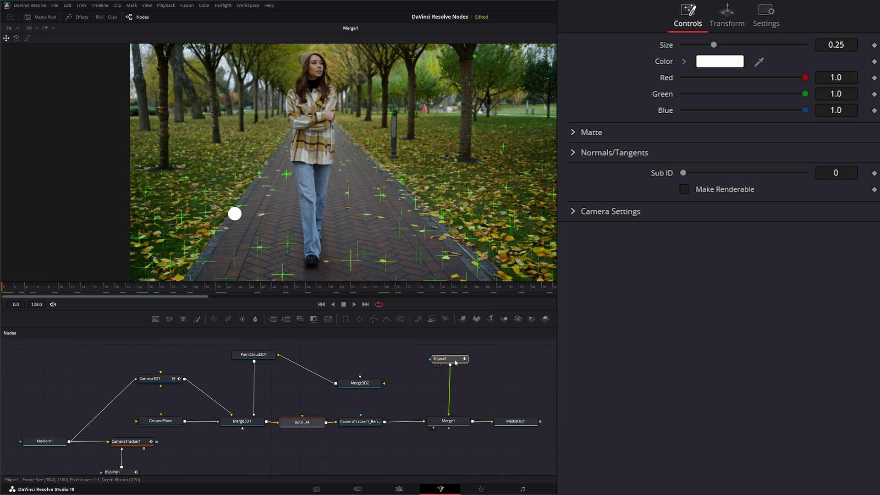
{"action": "left_click_drag", "start_coordinate": [328, 321], "coordinate": [450, 394]}
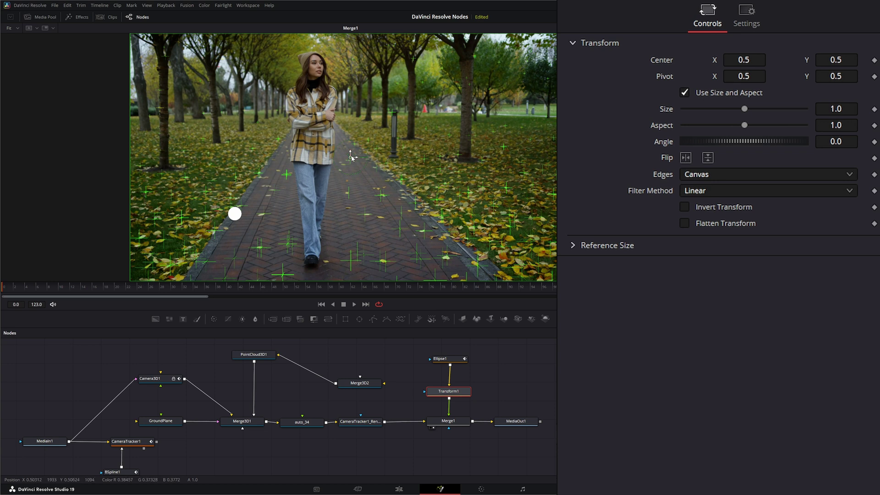
{"action": "left_click_drag", "start_coordinate": [351, 158], "coordinate": [379, 153]}
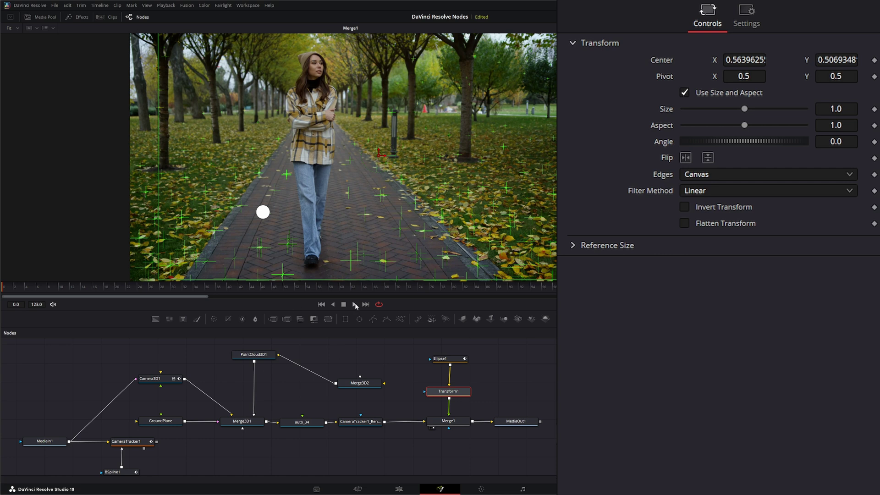
{"action": "left_click", "coordinate": [355, 305]}
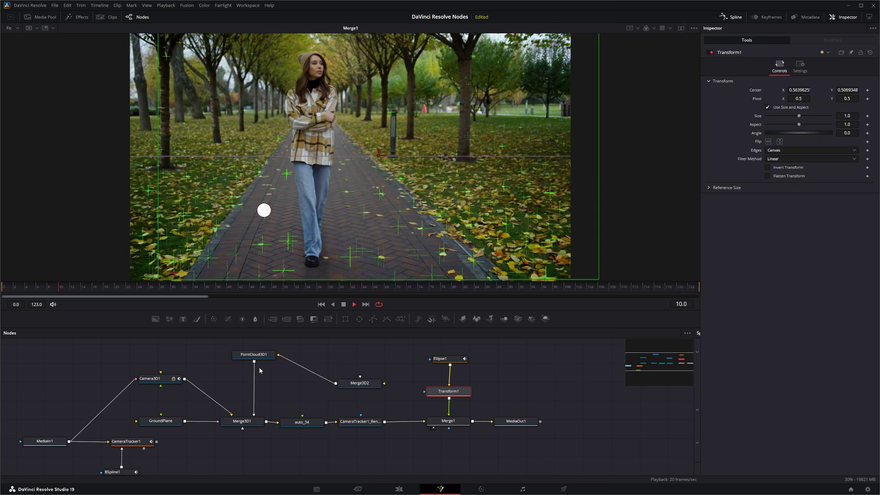
{"action": "mouse_move", "coordinate": [255, 363]}
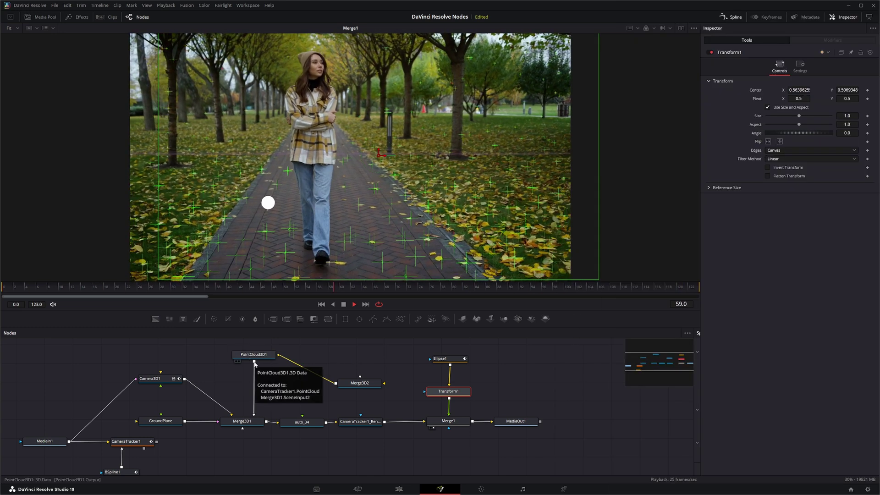